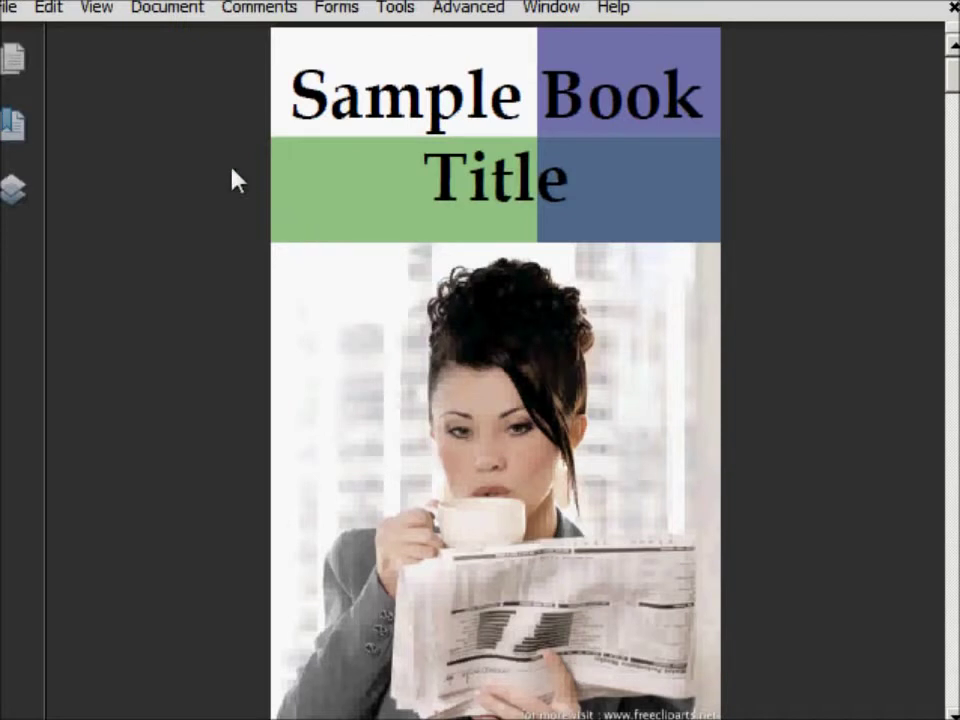
Step: Check the book PDF for existing layers in the Layers panel, confirm the panel is enabled, and close it
click(15, 195)
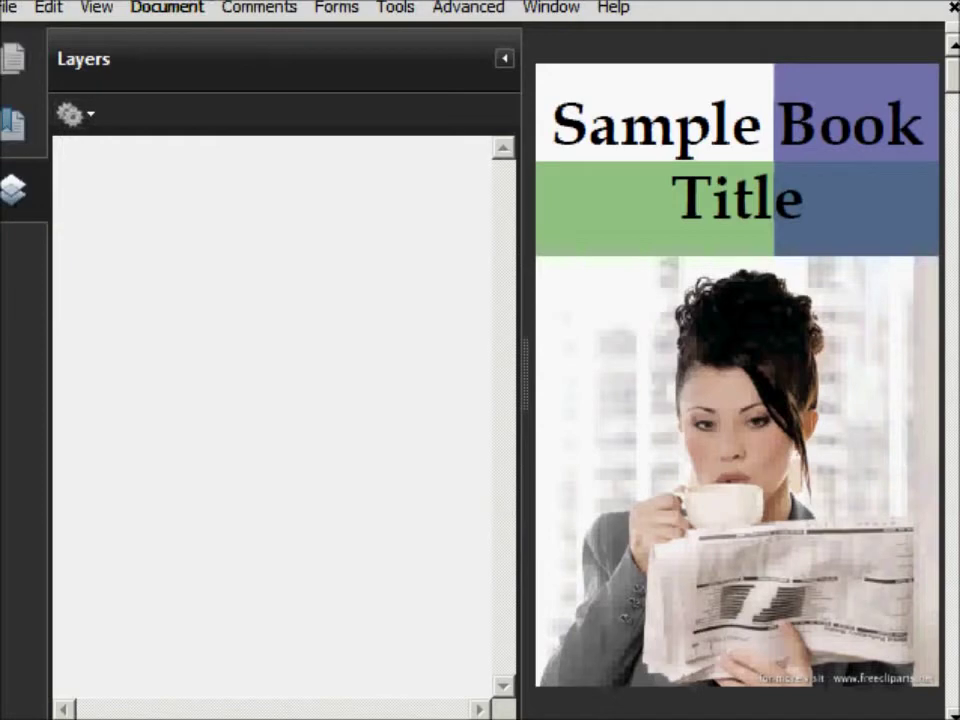
click(80, 8)
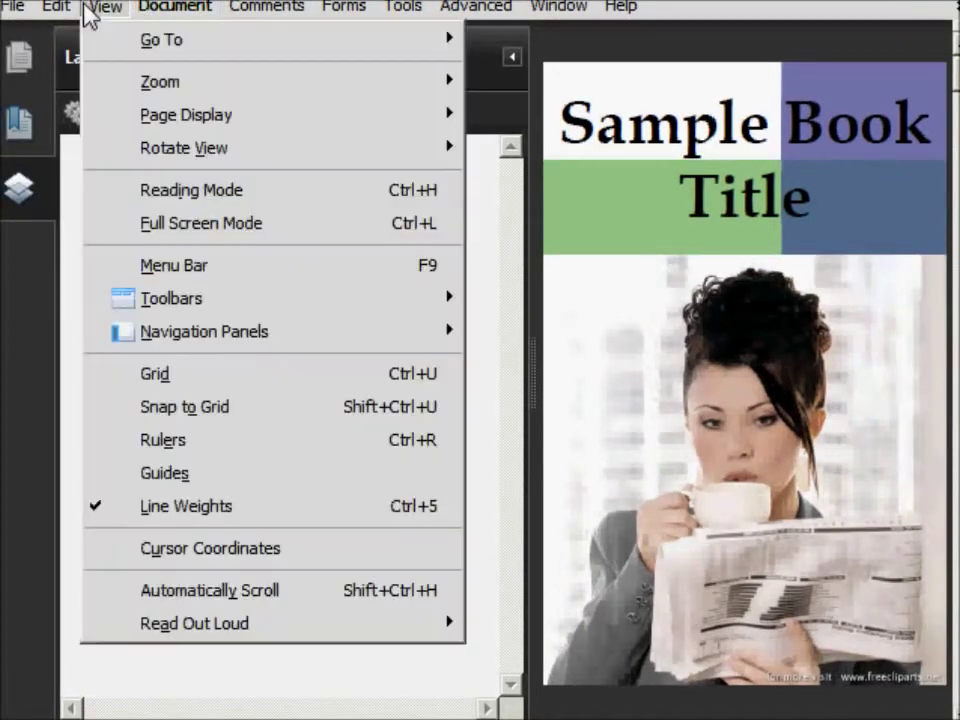
mouse_move(197, 329)
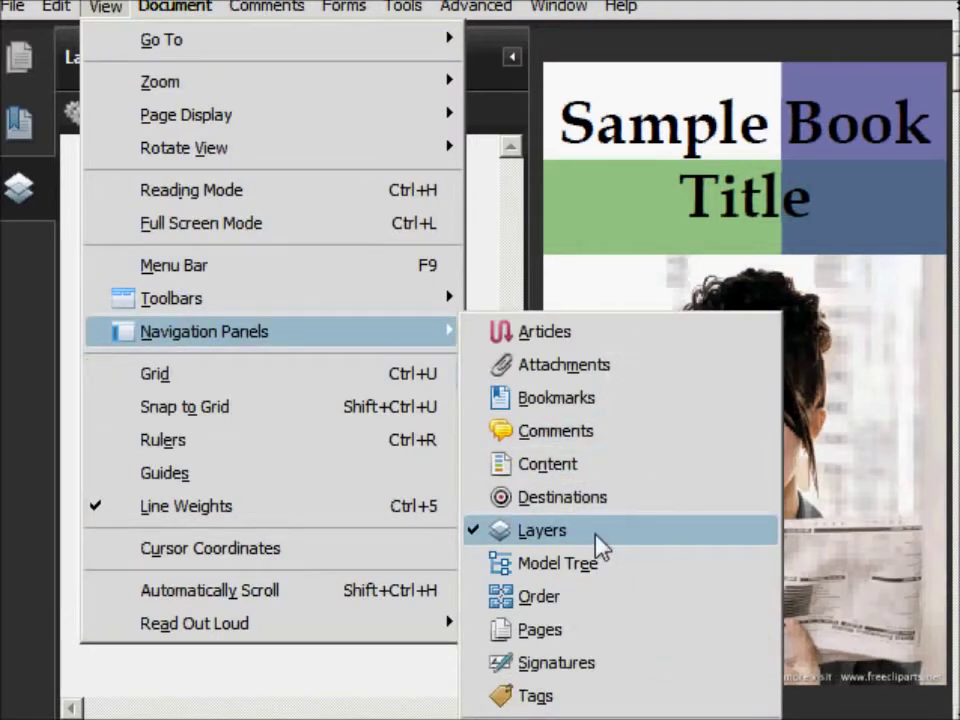
click(9, 489)
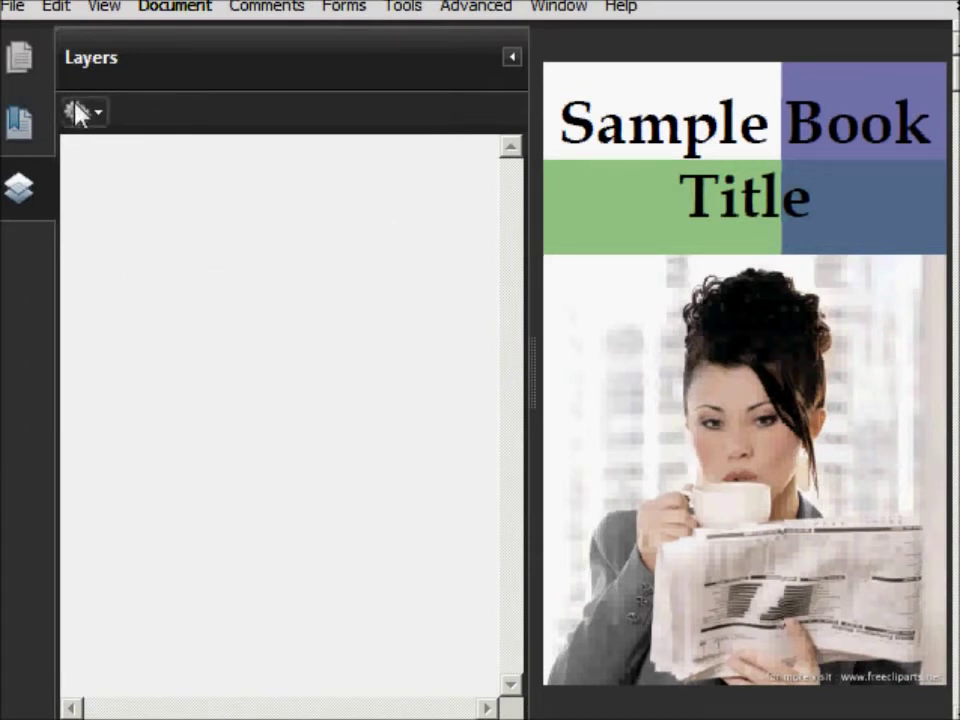
click(512, 59)
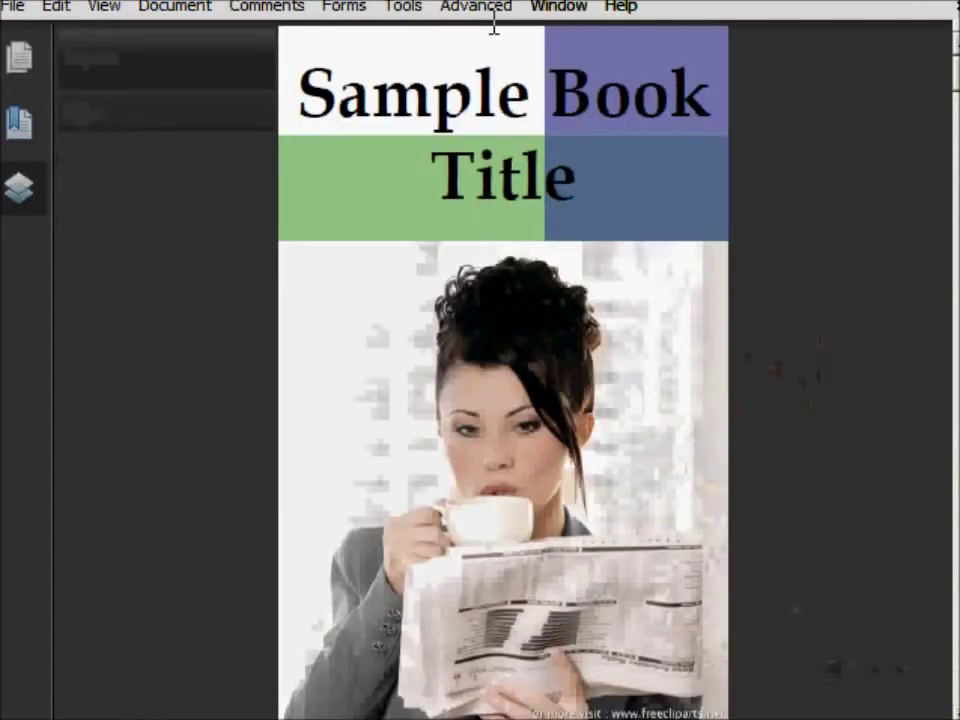
Step: Analyze and fix the PDF with the Preflight profile "Create separate layers for vector objects, text and images"
click(477, 8)
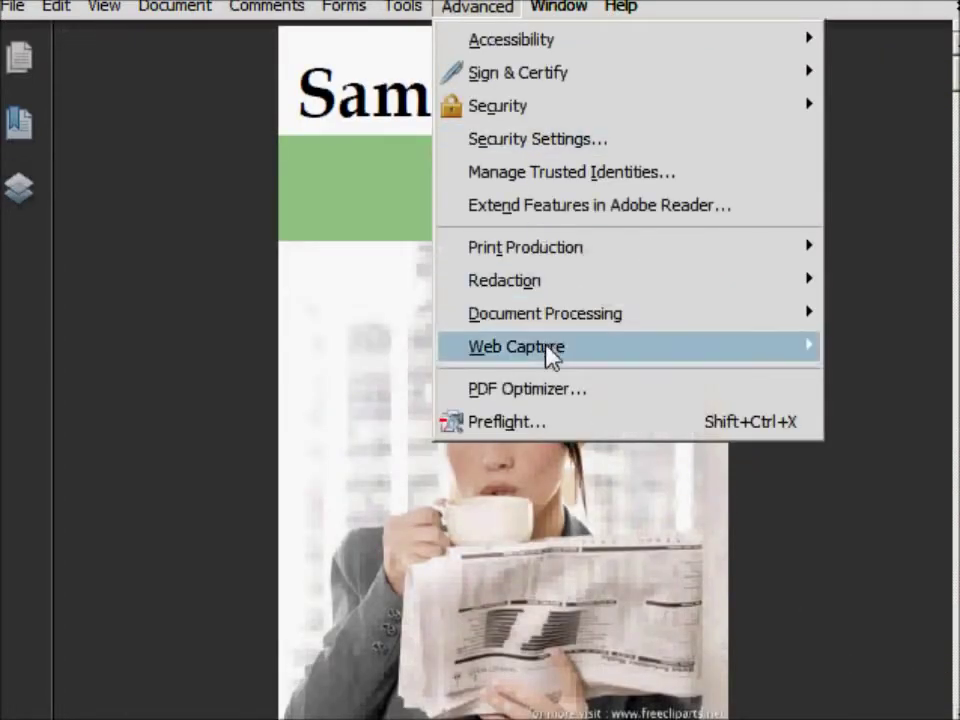
click(511, 426)
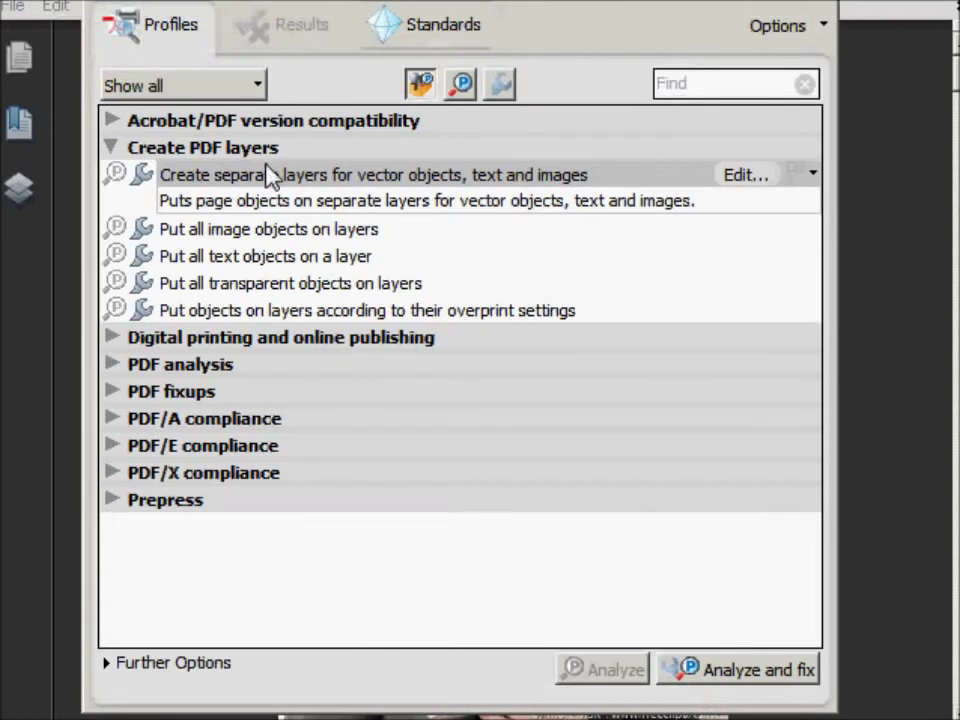
click(257, 186)
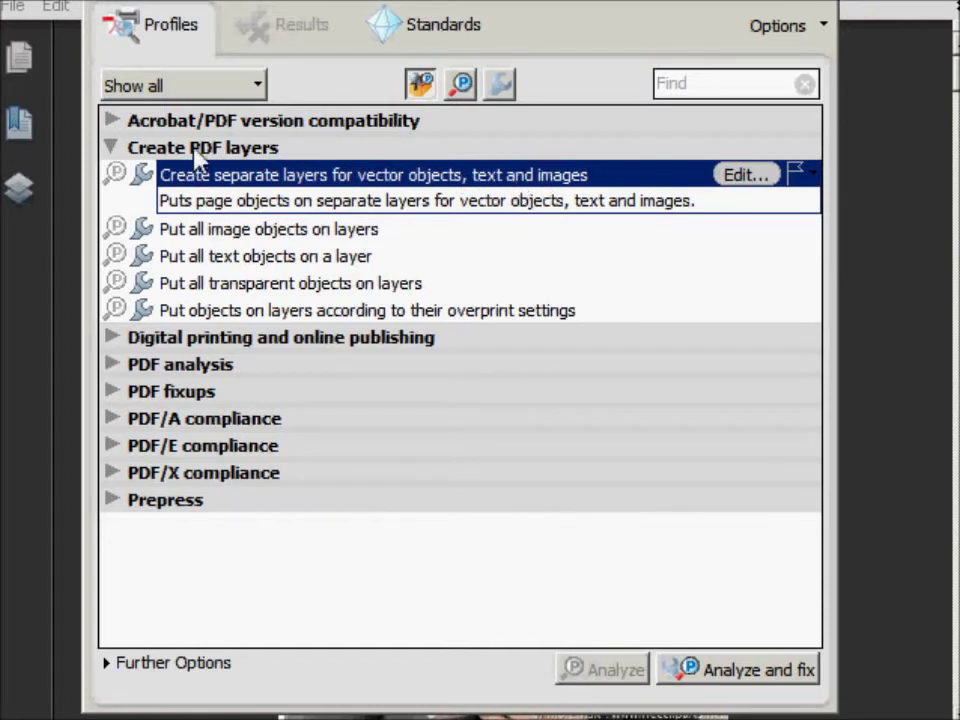
click(748, 676)
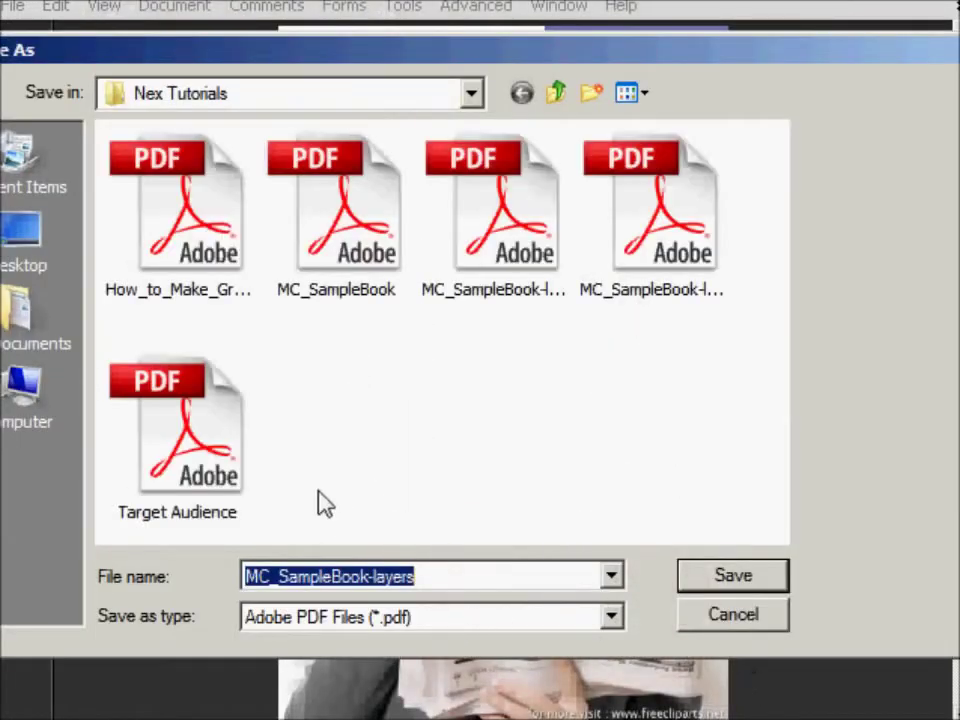
Step: Save the layered copy to the Desktop as MC_SampleBook-layerst and acknowledge the modified-layers notice
click(46, 240)
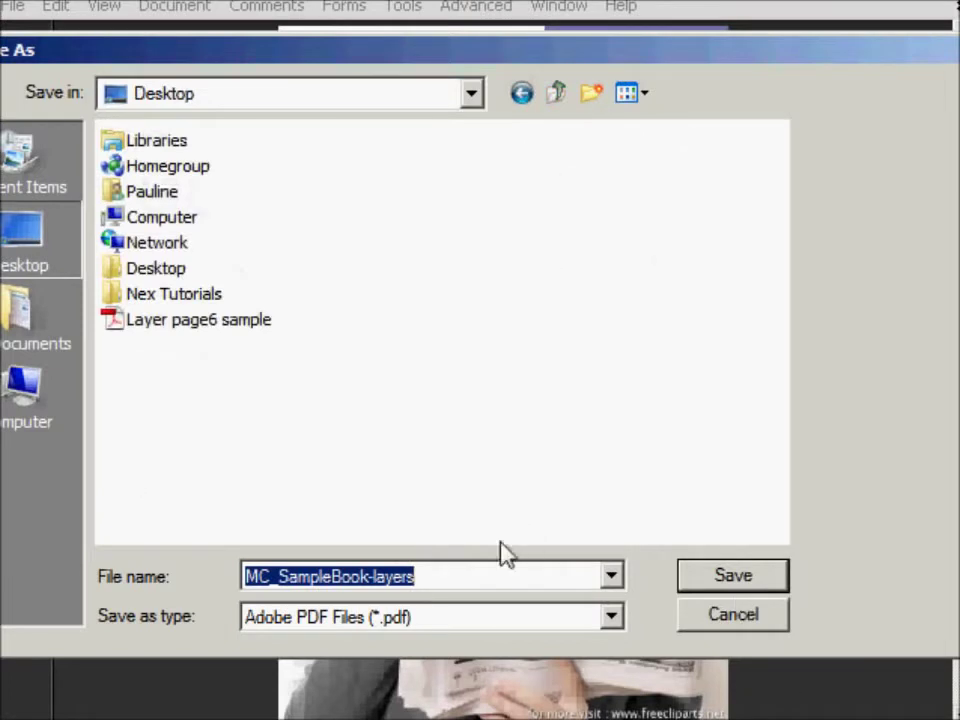
click(467, 578)
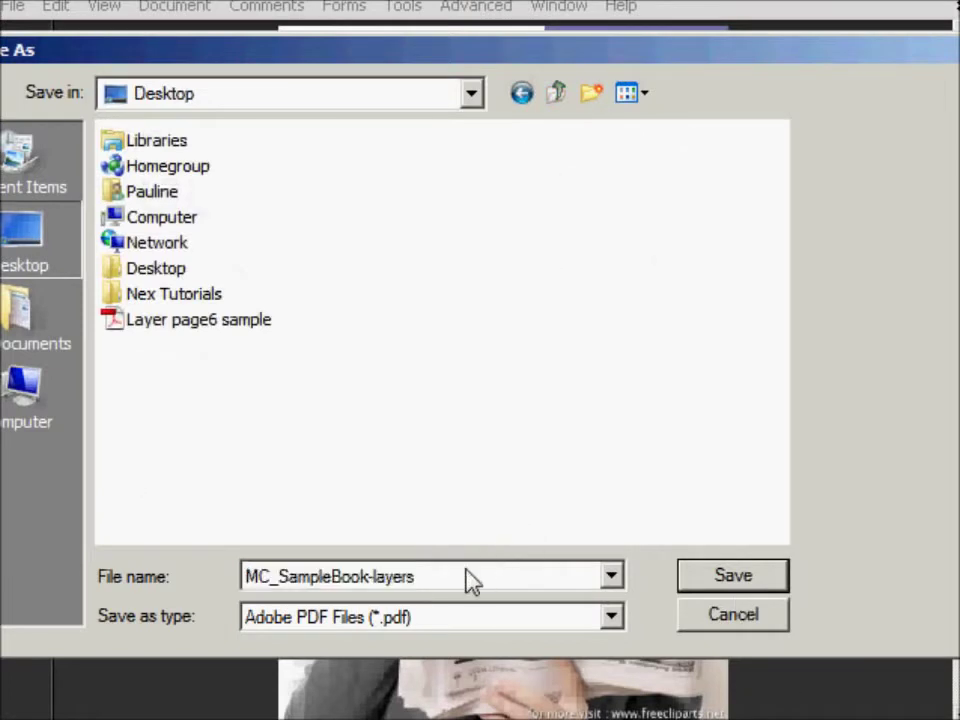
click(688, 586)
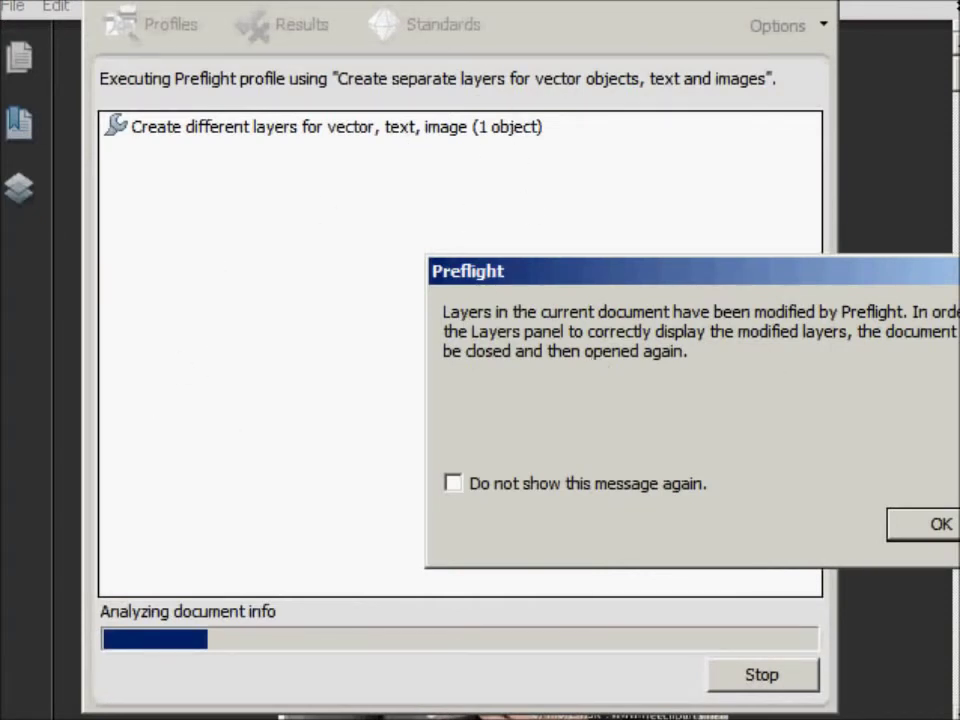
click(924, 530)
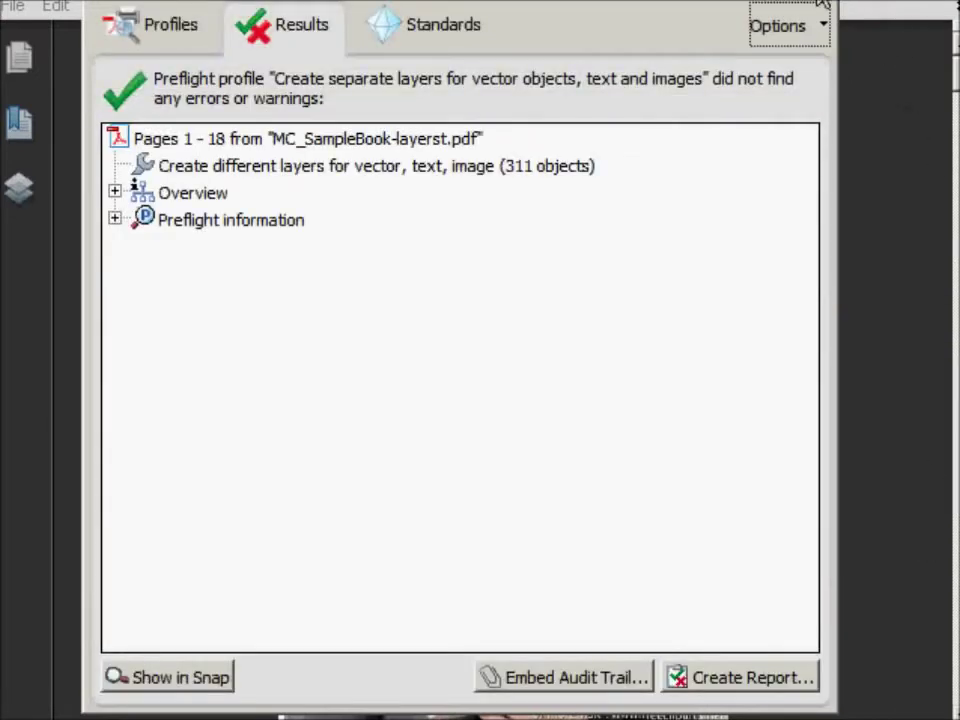
Step: Close the Preflight results and list the document's layers with the whole cover page in view
click(874, 6)
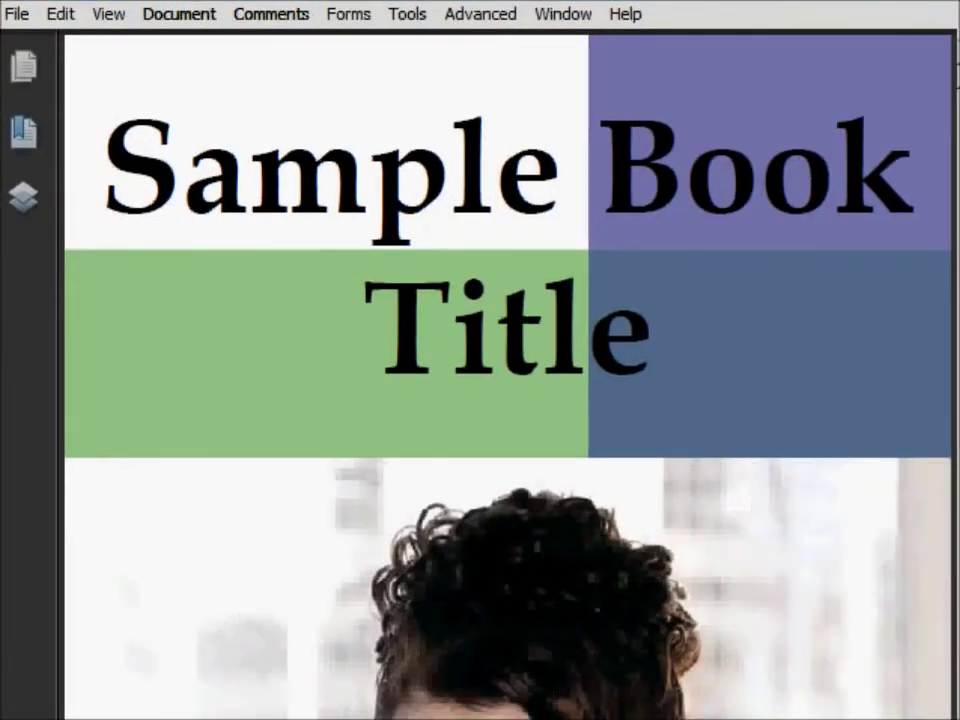
key(ctrl+0)
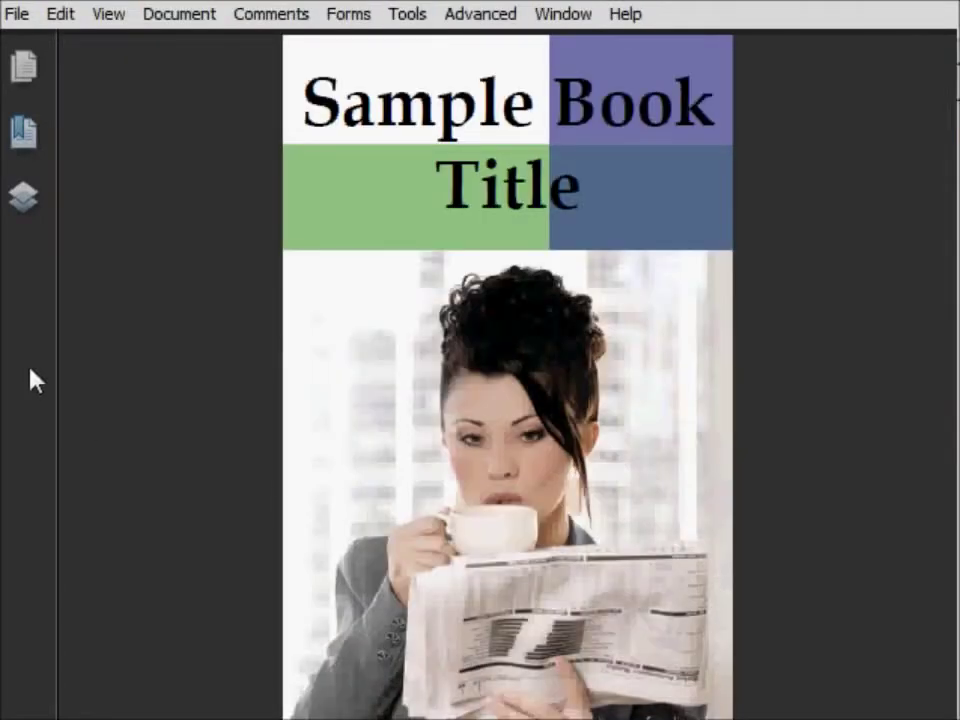
click(12, 200)
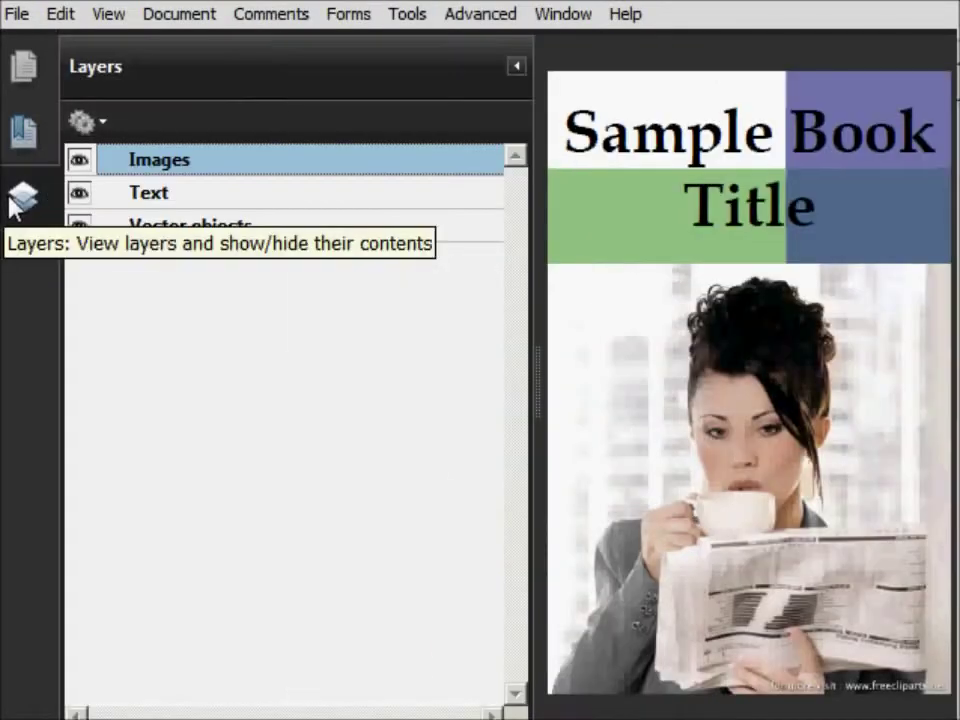
Step: Hide the Images, Text and Vector objects layers one by one on the cover page, and show all three again
click(80, 166)
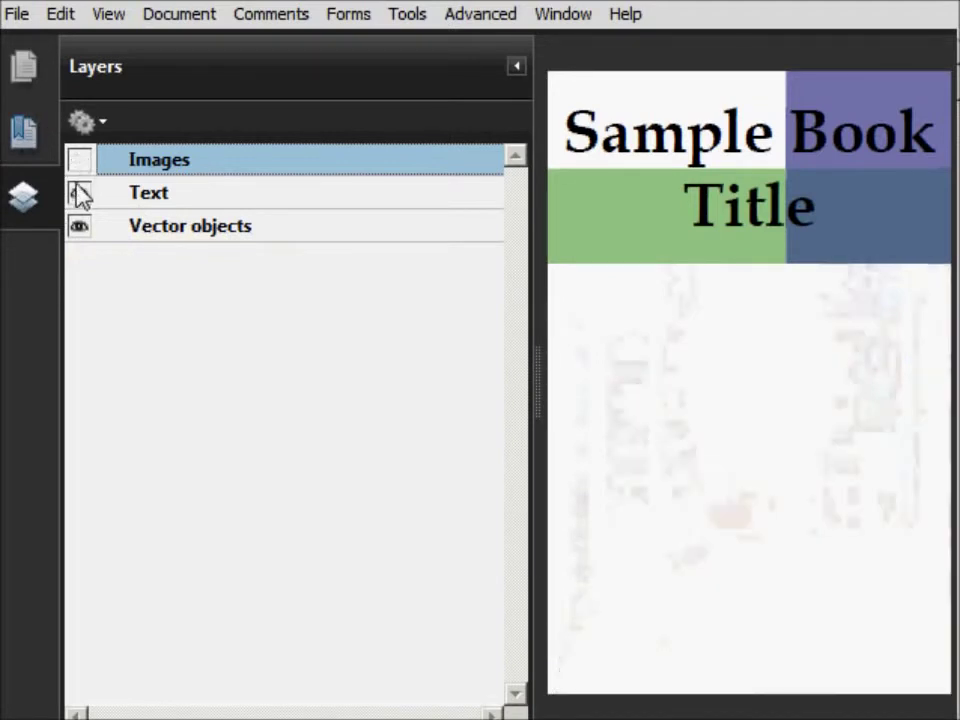
click(79, 194)
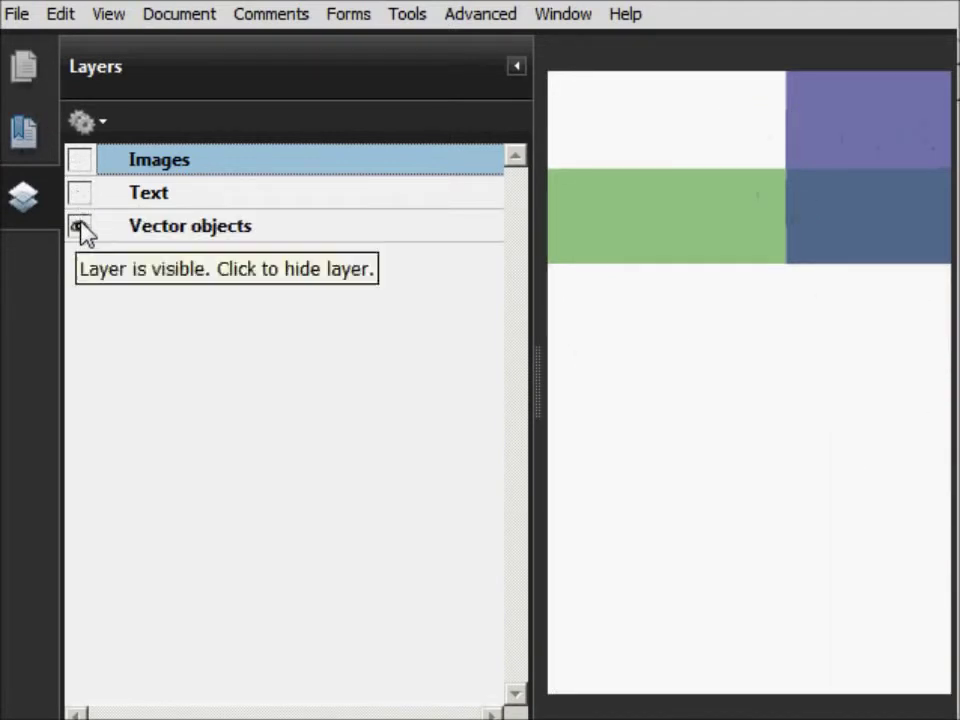
click(80, 226)
click(86, 228)
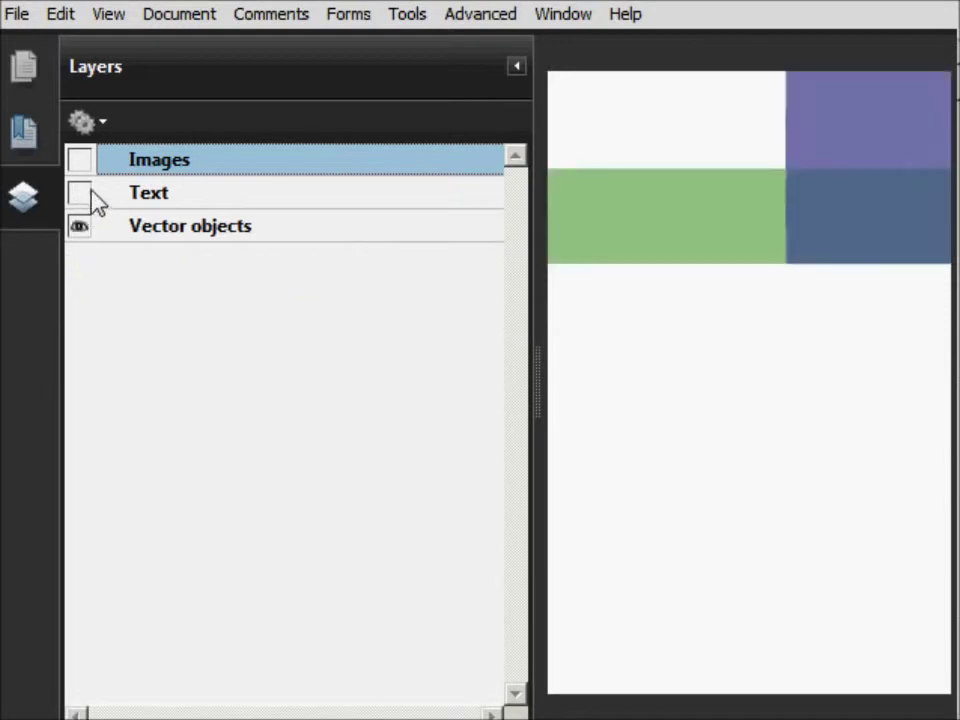
click(79, 193)
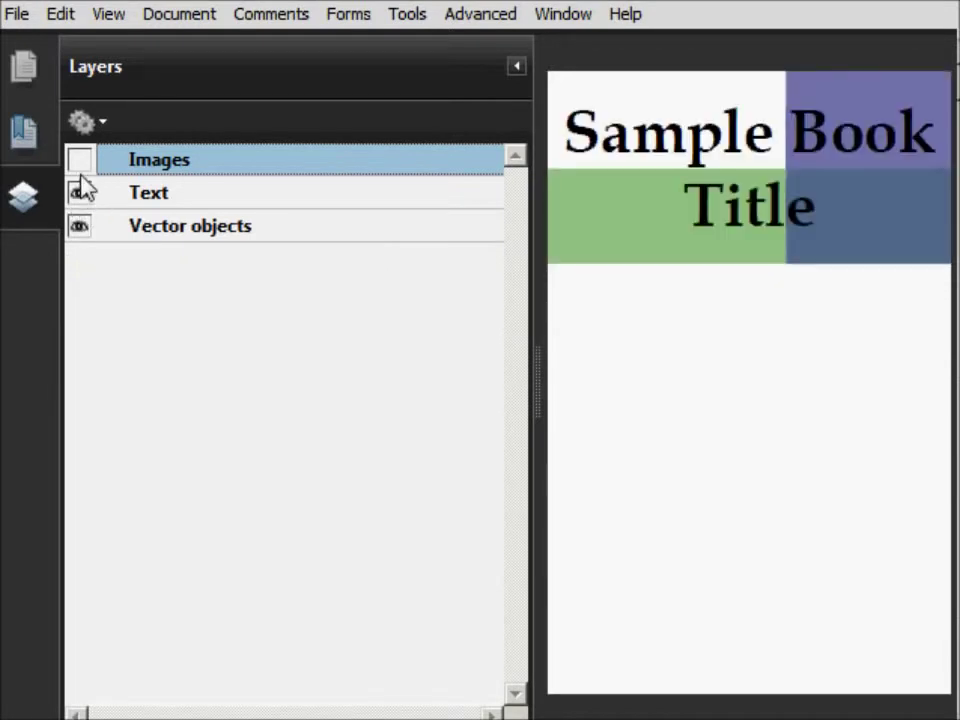
click(79, 160)
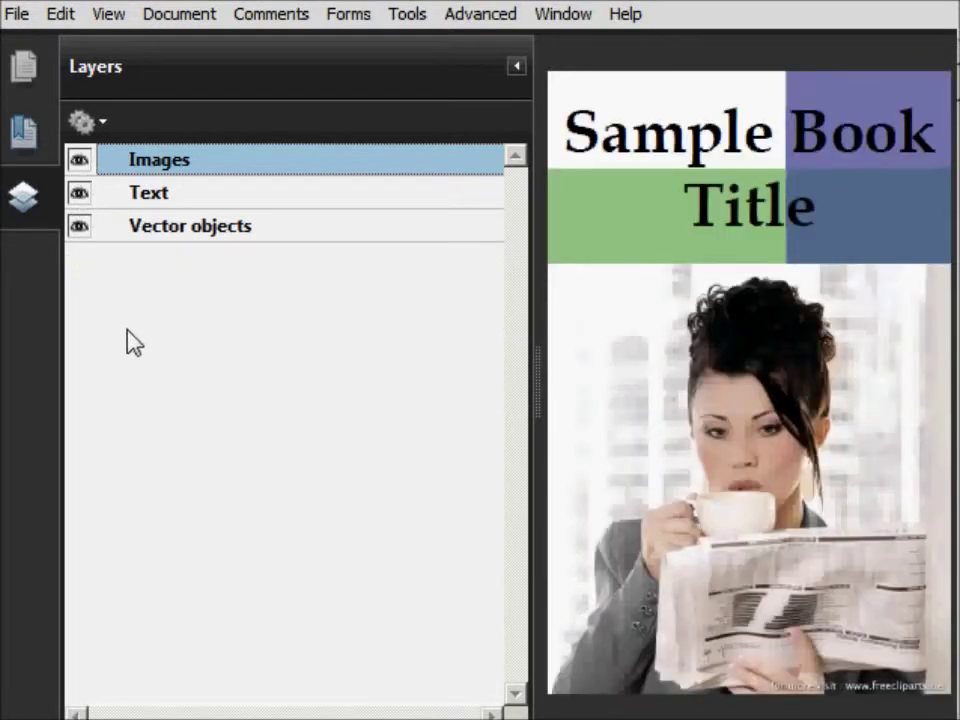
Step: Hide the Vector objects and Images layers on the "This is the First Chapter" page, leaving only the Text layer shown
scroll(589, 364, down, 1)
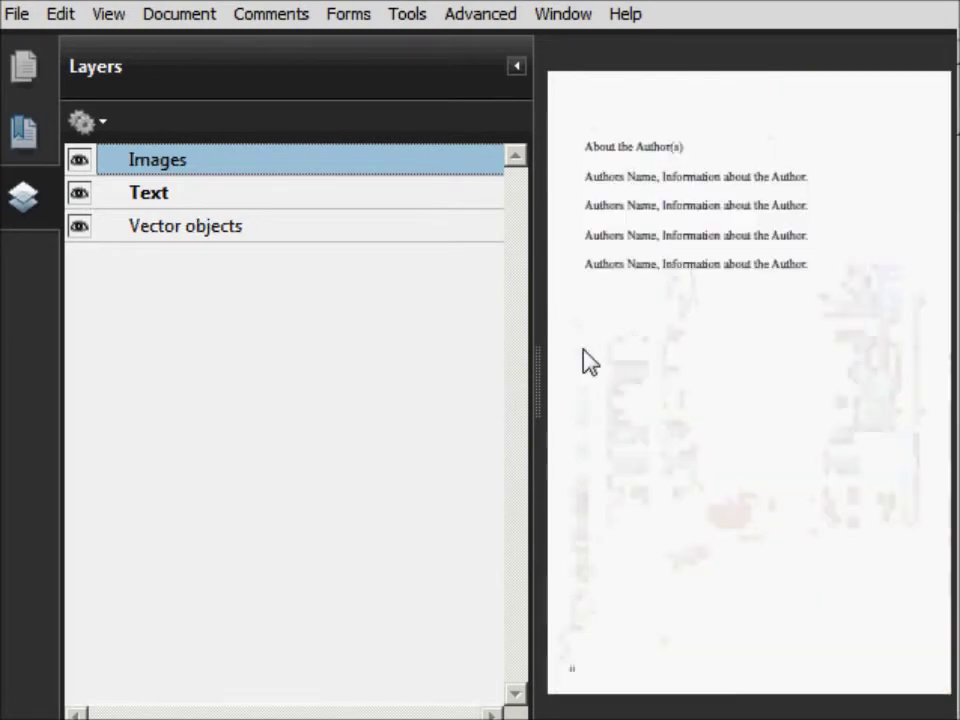
scroll(590, 362, down, 1)
scroll(590, 362, down, 1)
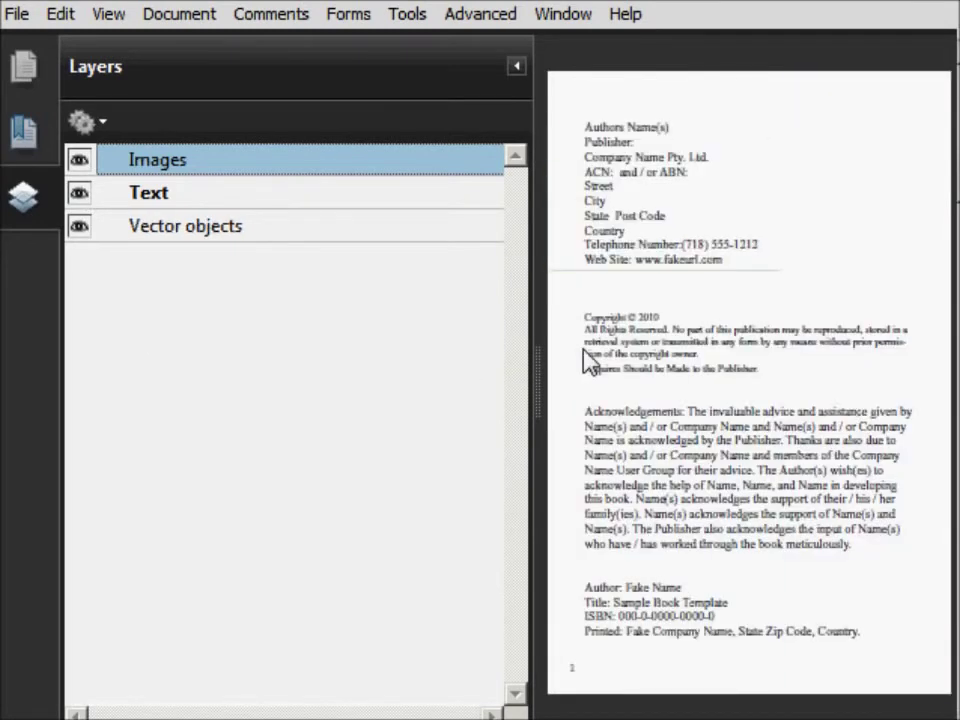
scroll(590, 362, down, 1)
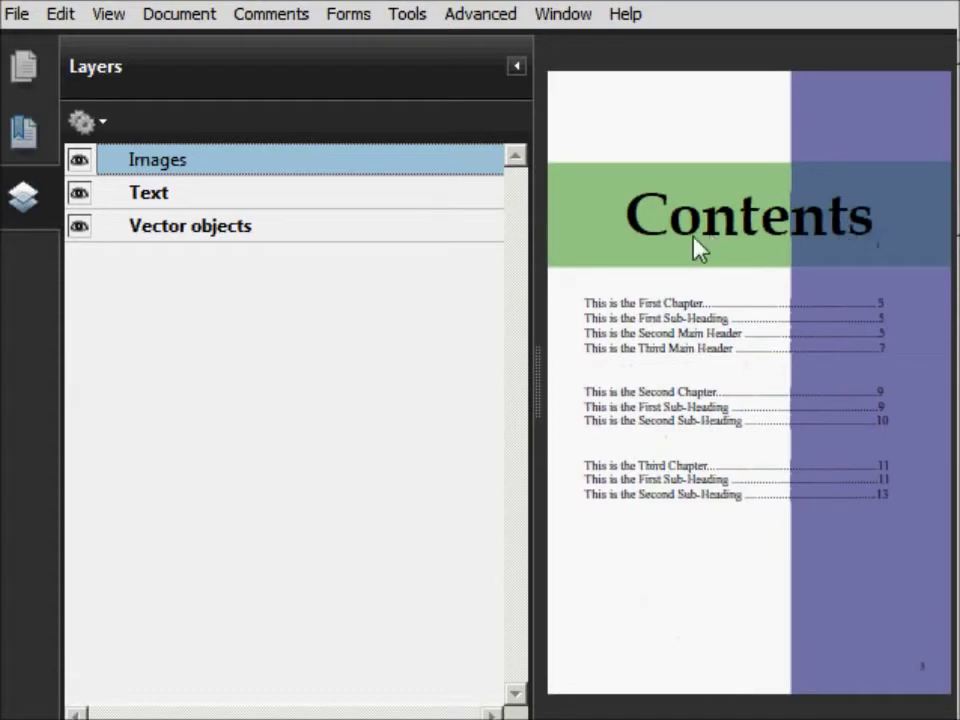
scroll(805, 355, down, 3)
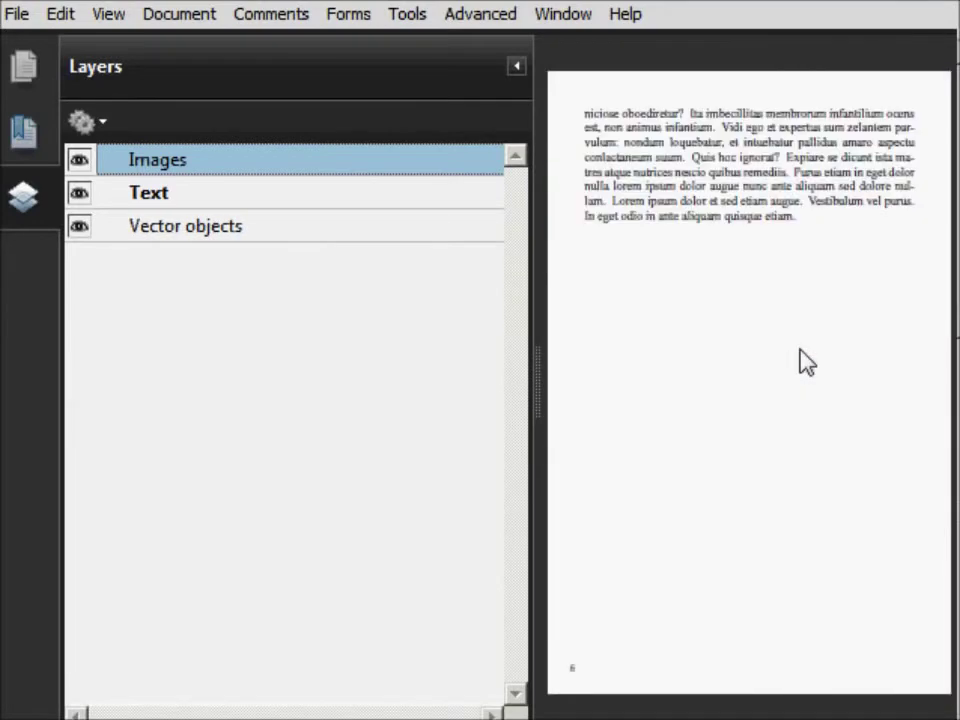
scroll(805, 360, up, 1)
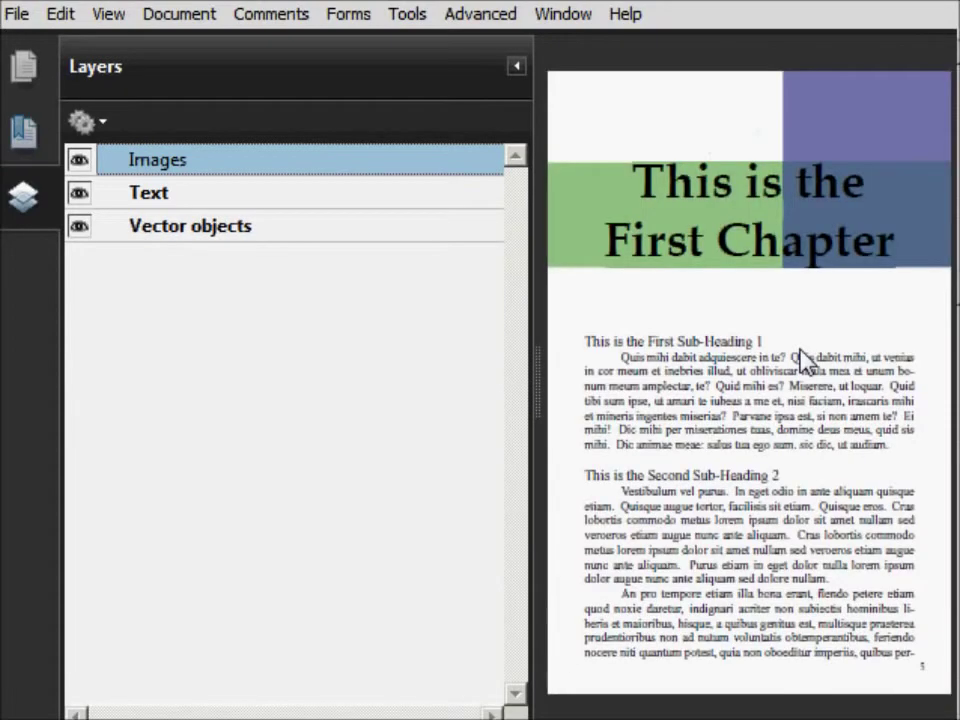
click(78, 226)
click(82, 162)
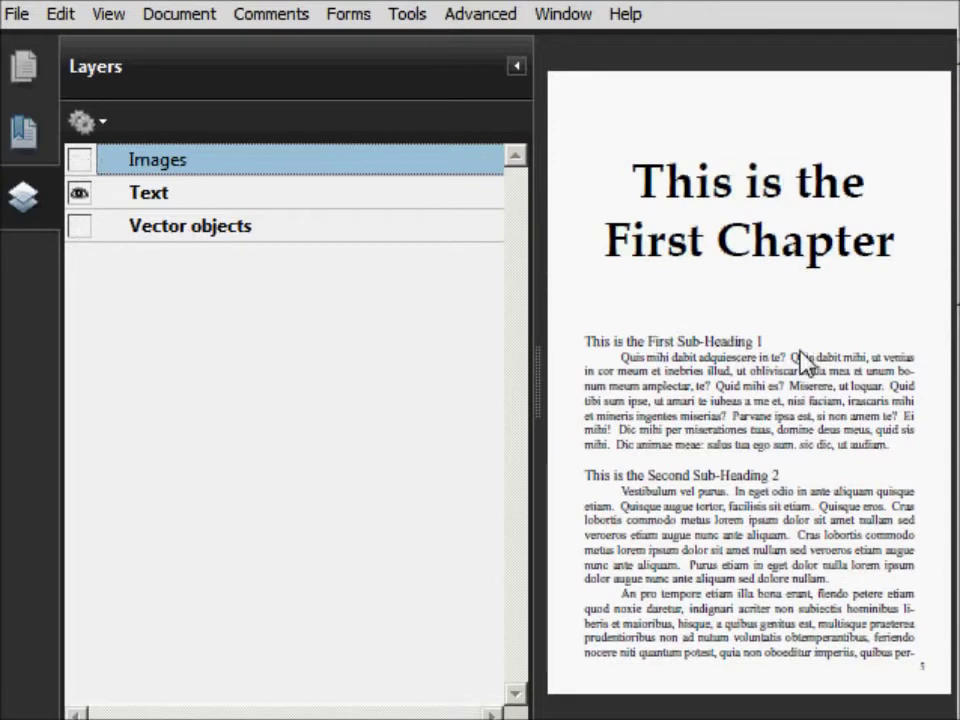
Step: Examine the Contents, first-chapter and second-chapter pages with only the Text layer visible
scroll(803, 360, up, 3)
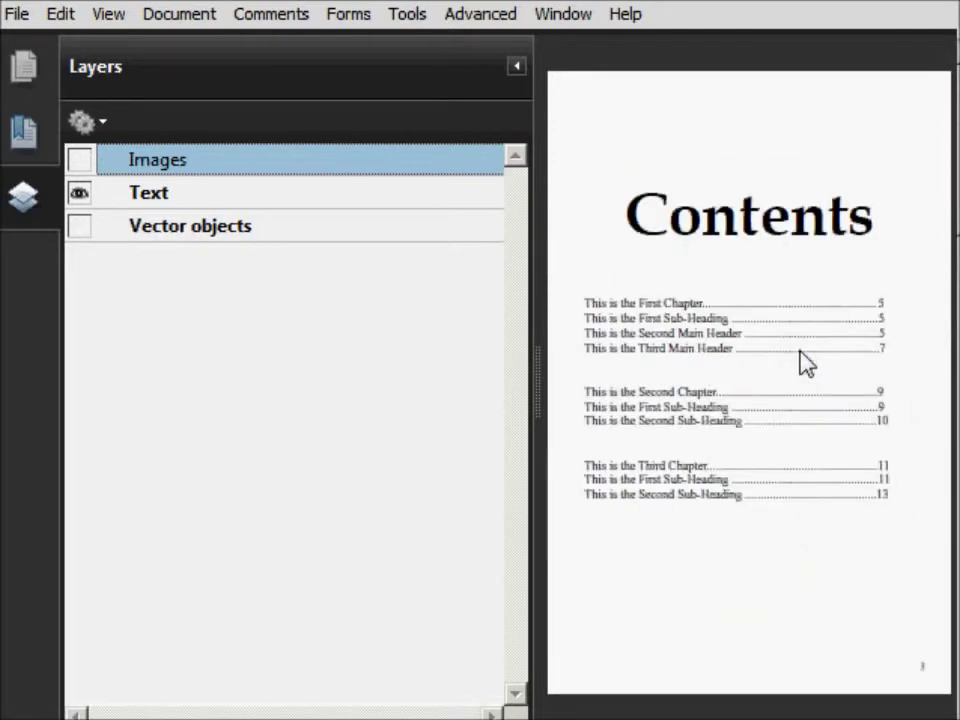
scroll(803, 362, up, 1)
scroll(803, 362, down, 3)
scroll(803, 362, down, 9)
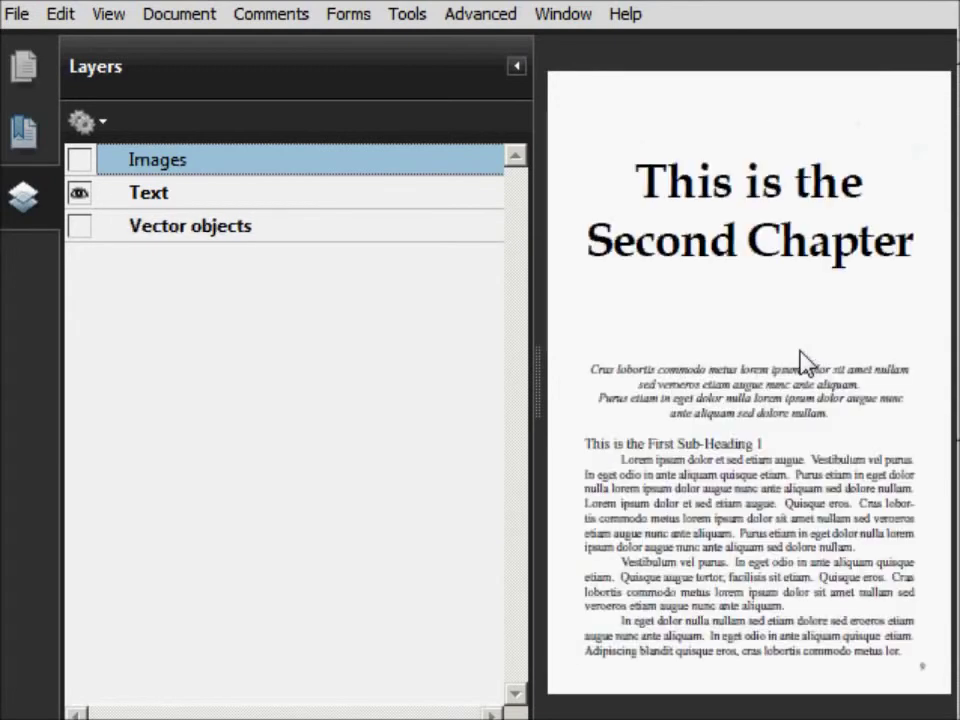
scroll(803, 362, down, 2)
scroll(803, 362, up, 8)
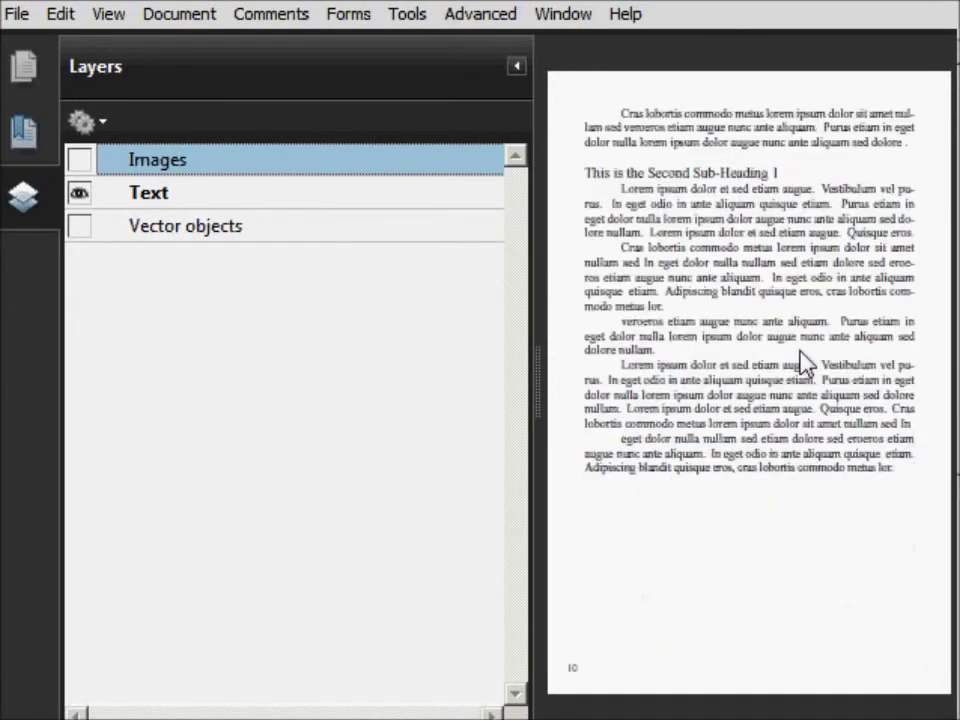
scroll(803, 362, up, 2)
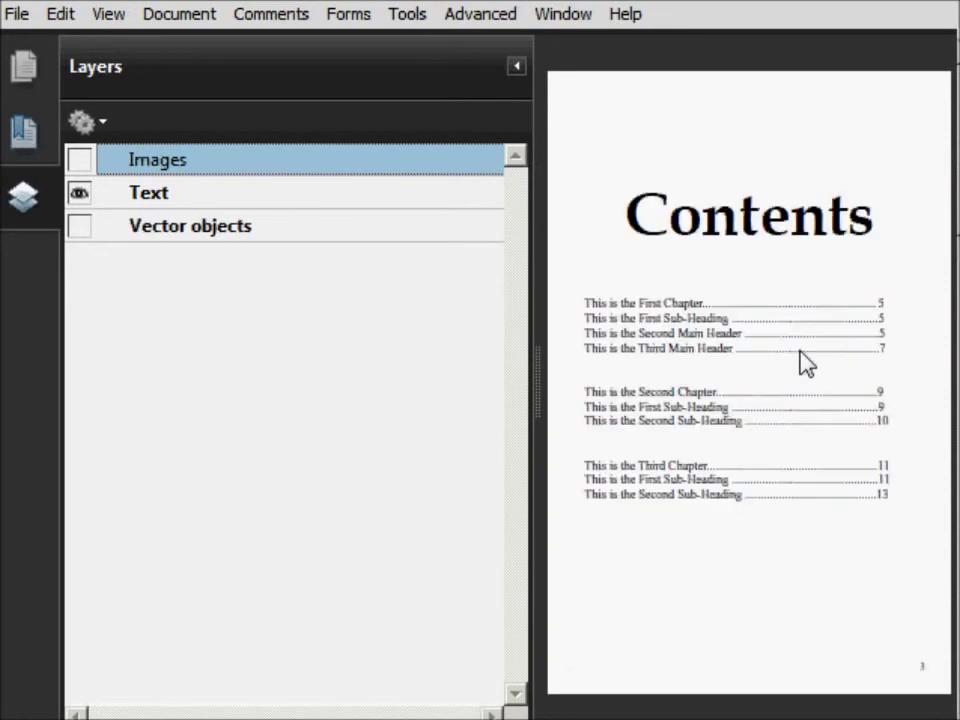
scroll(803, 362, down, 3)
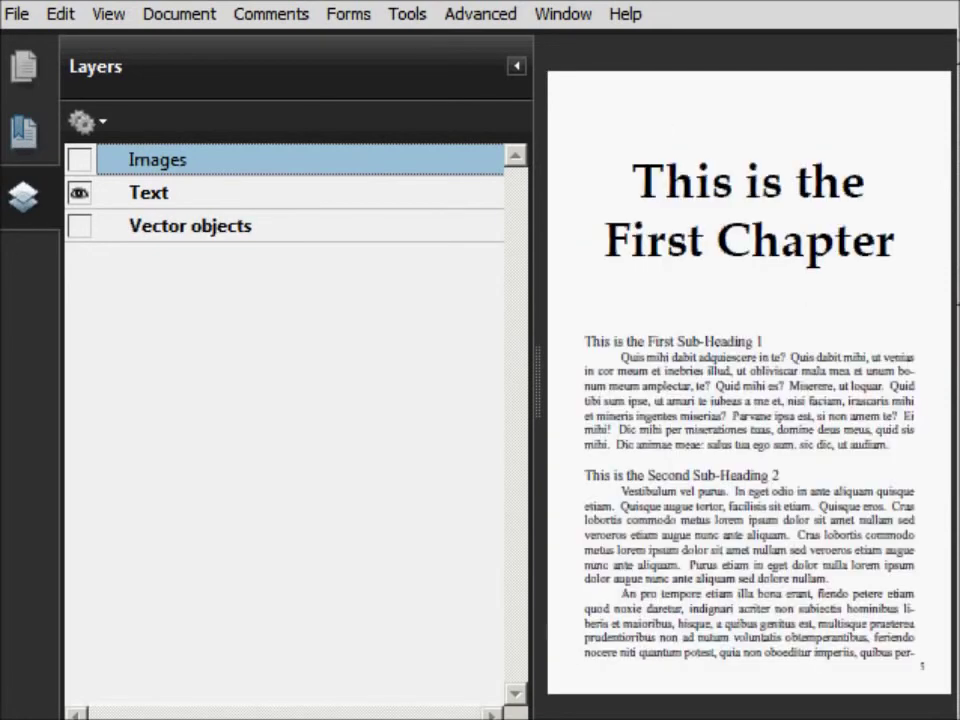
Step: Show the Vector objects and Images layers again
click(79, 226)
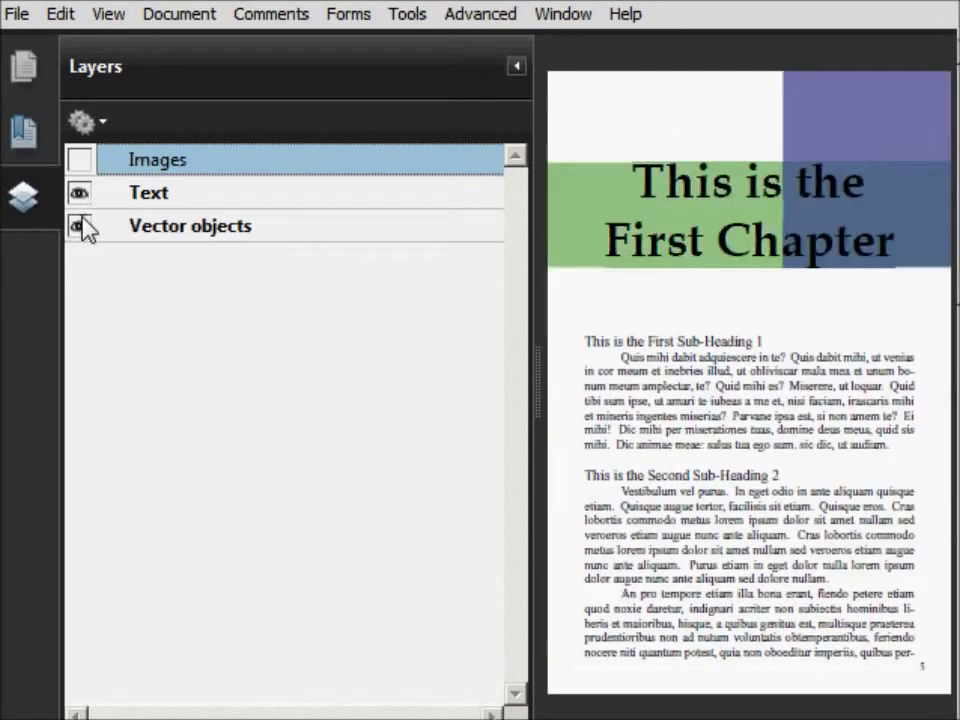
click(75, 162)
Step: Start a layer import from the page numbered 6 and choose the PDF "Layer page6 sample" on the Desktop as the source file
scroll(786, 422, down, 3)
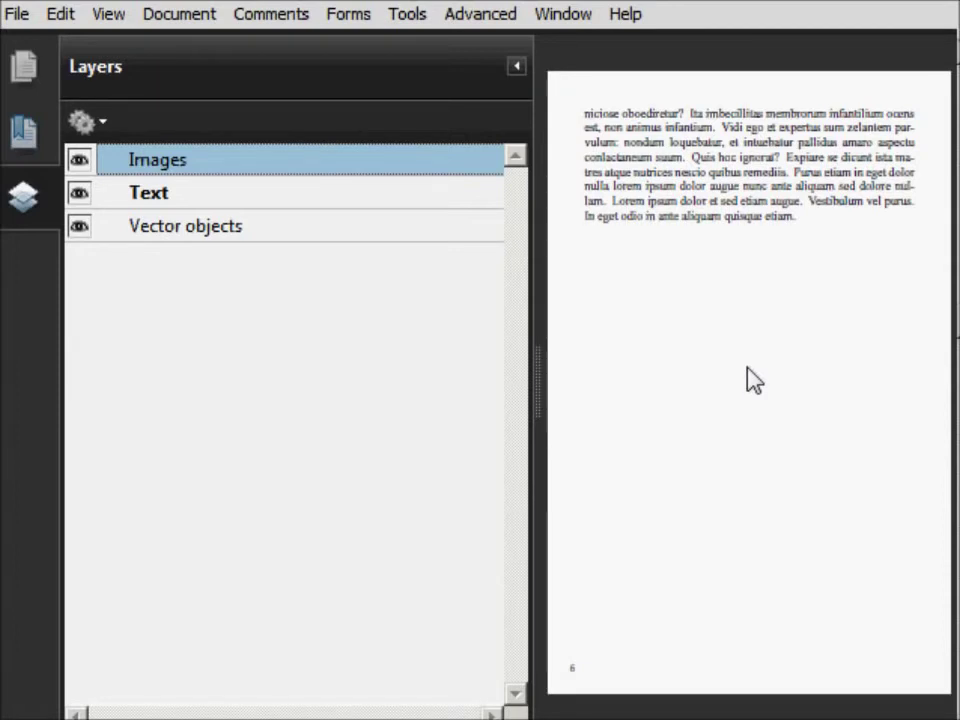
click(82, 124)
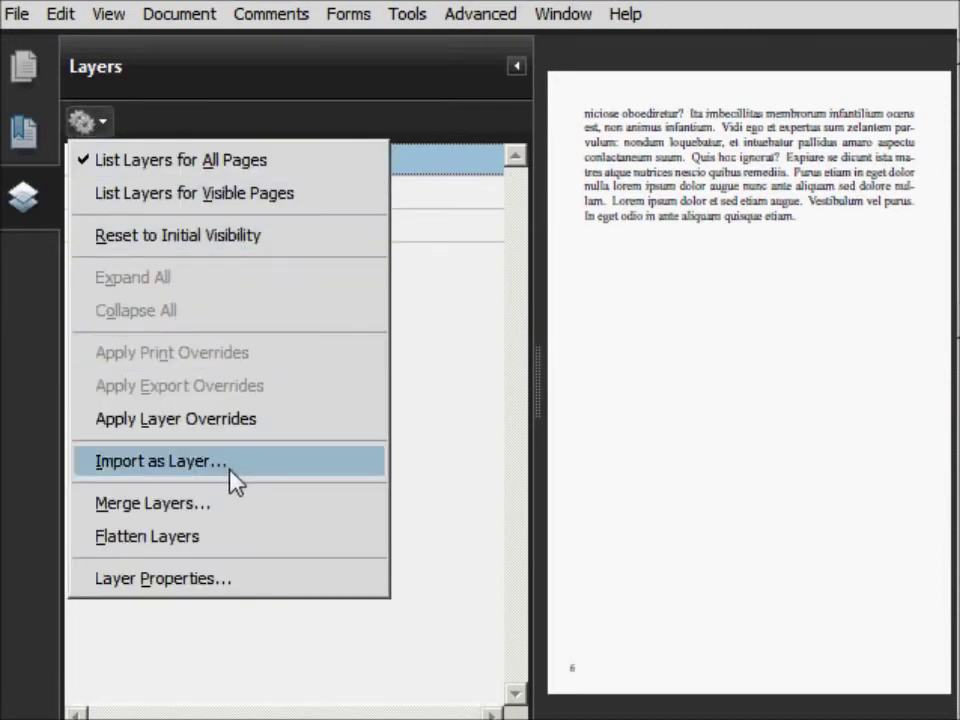
click(172, 464)
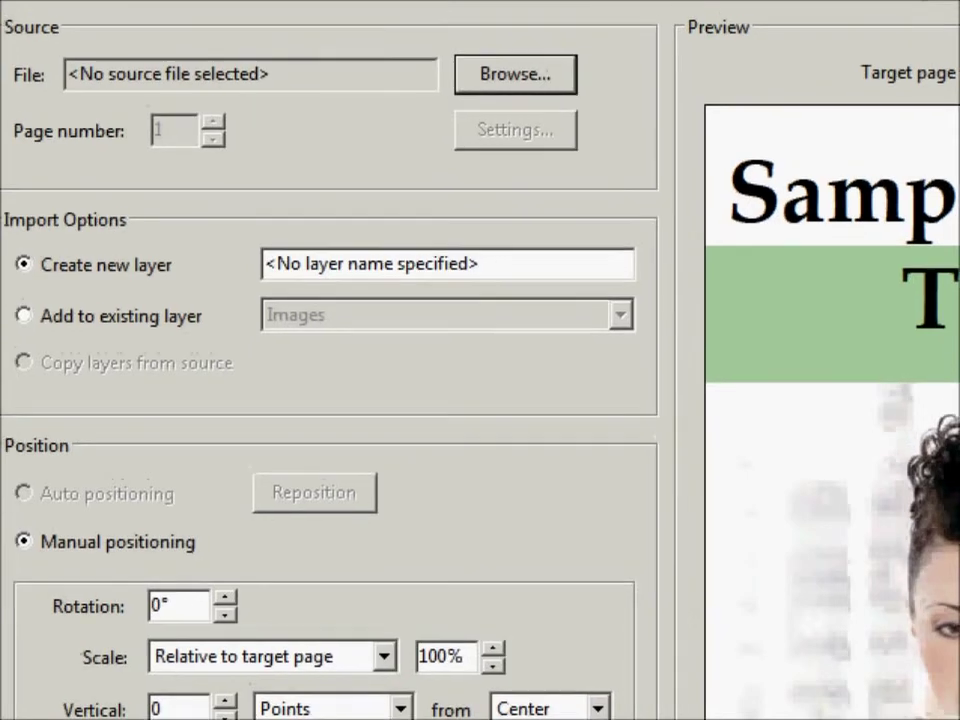
click(515, 74)
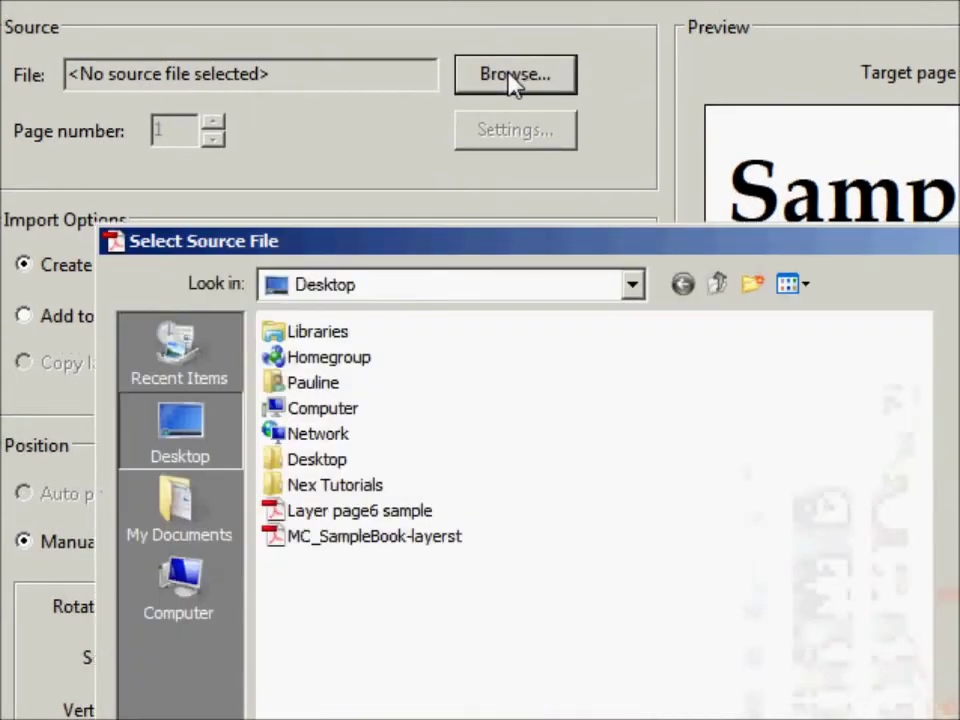
click(352, 513)
double_click(352, 513)
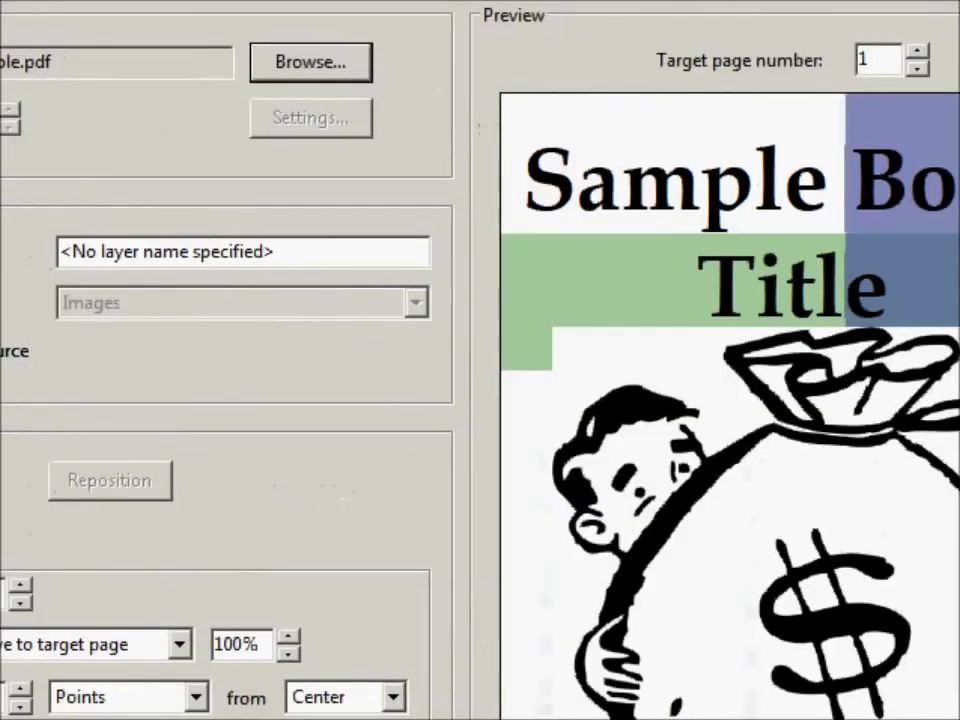
Step: Target the page whose text begins "niciose oboediretur" and import the artwork as a new layer named Art
click(916, 53)
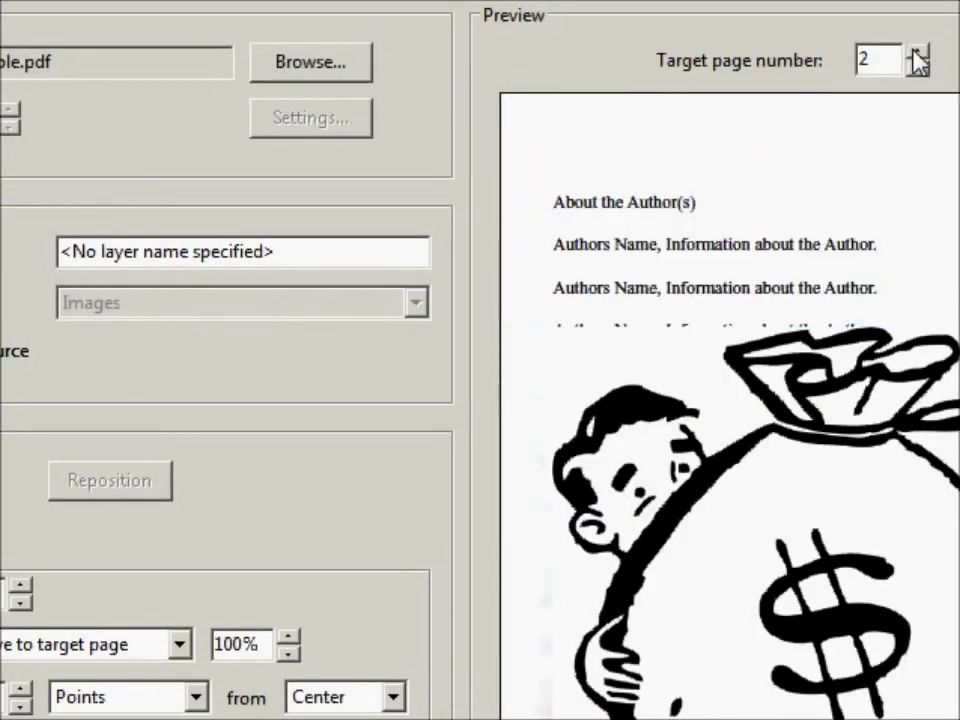
click(916, 53)
click(916, 53)
click(916, 53)
click(916, 53)
click(916, 53)
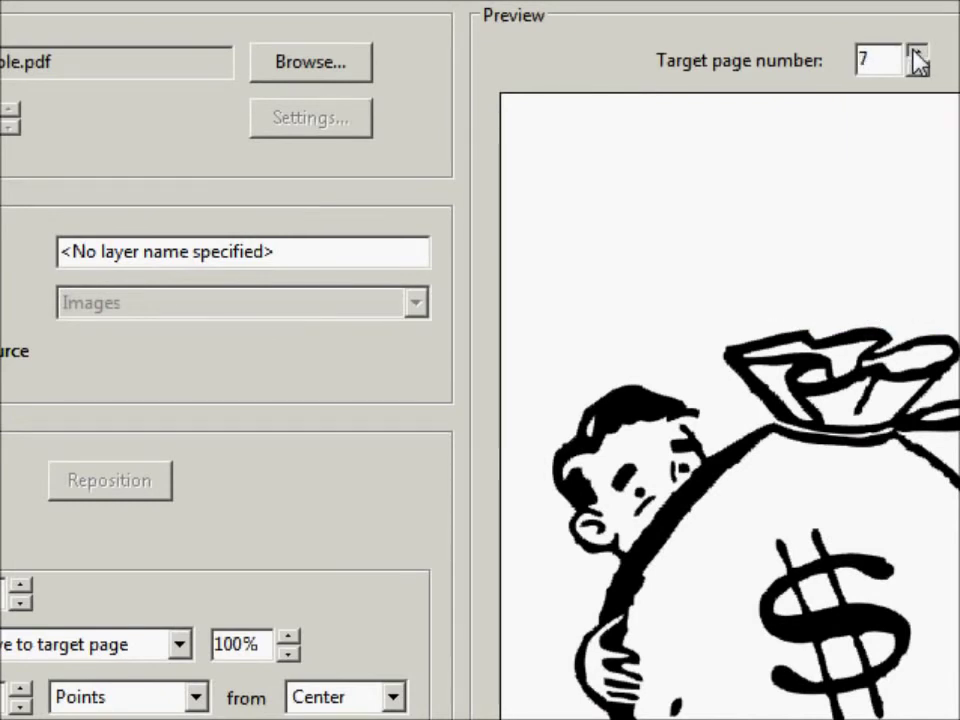
click(916, 53)
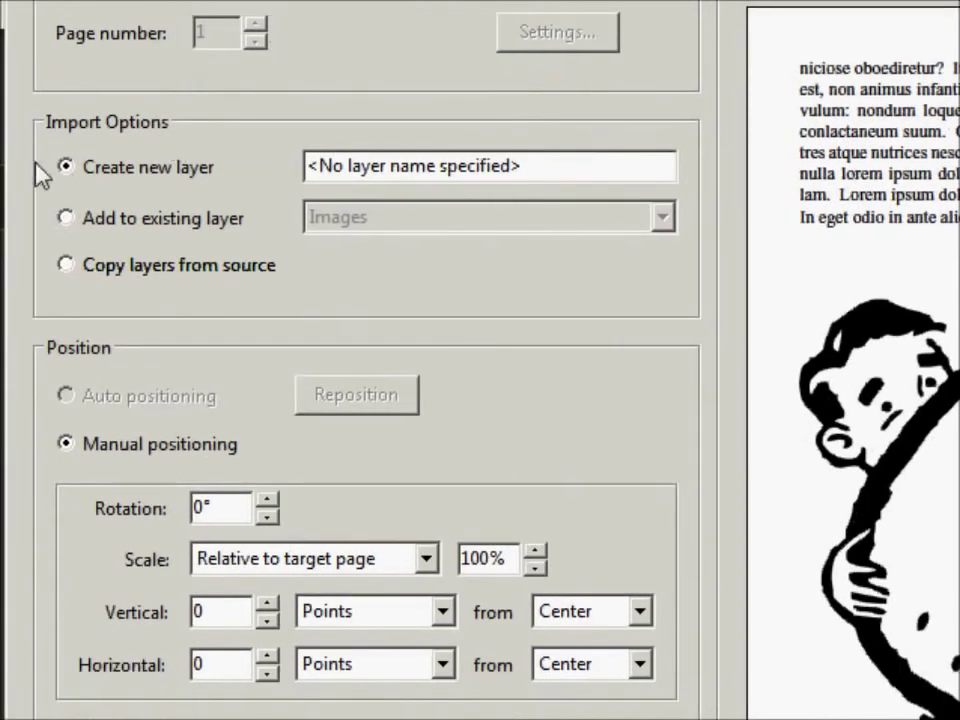
click(540, 176)
text(Art)
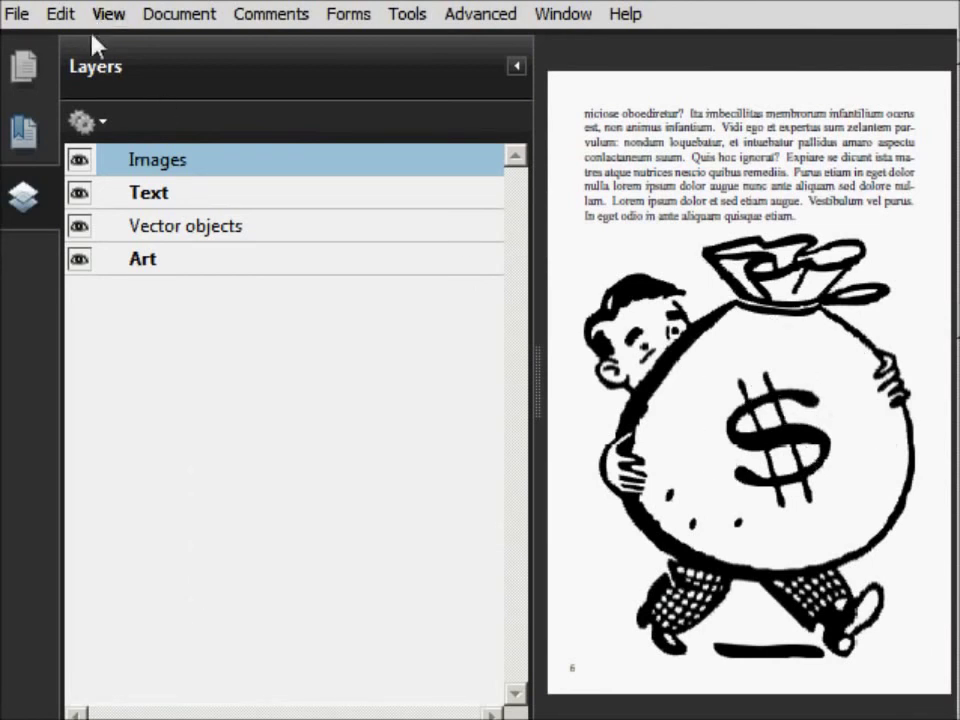
Step: Hide and show the Art, Text and Images layers in turn to check what each contributes to page 6
click(78, 262)
click(78, 264)
click(76, 188)
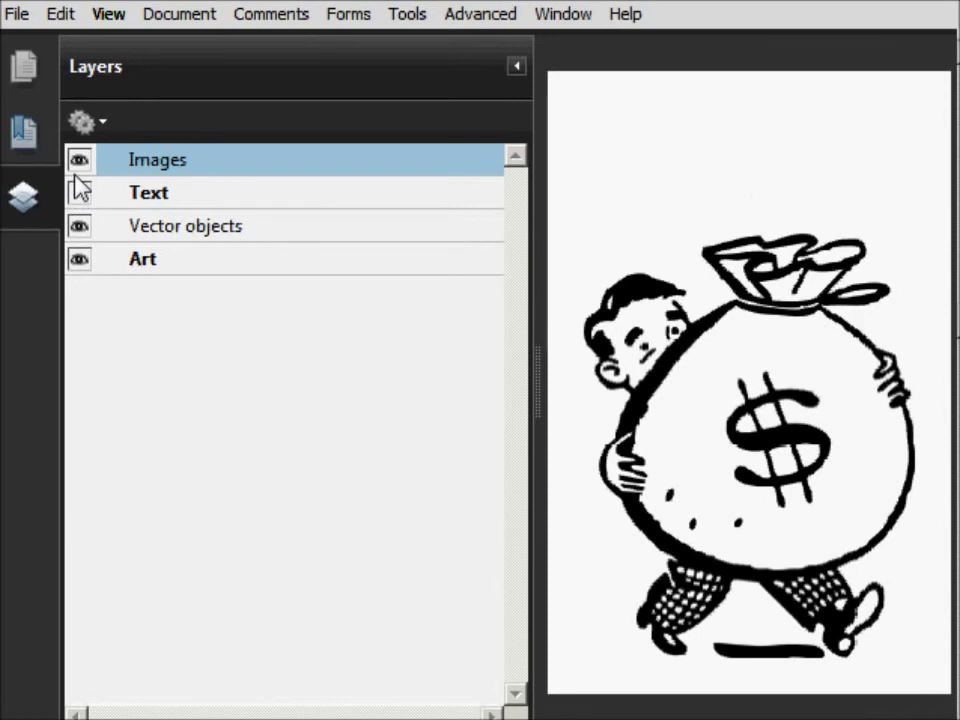
click(76, 194)
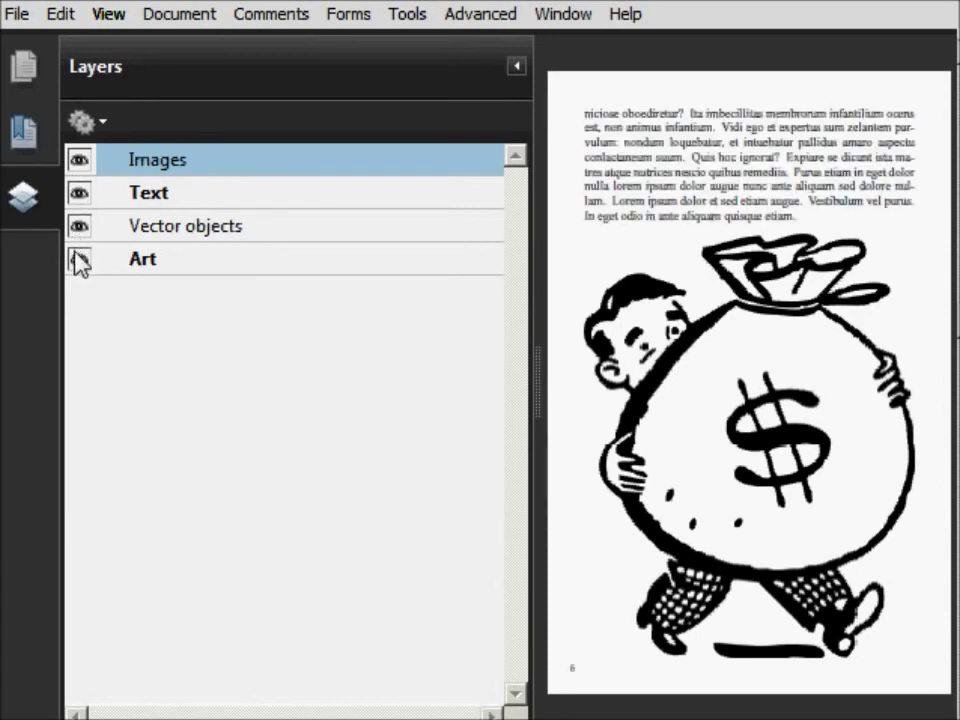
click(77, 262)
click(77, 264)
click(79, 163)
click(79, 163)
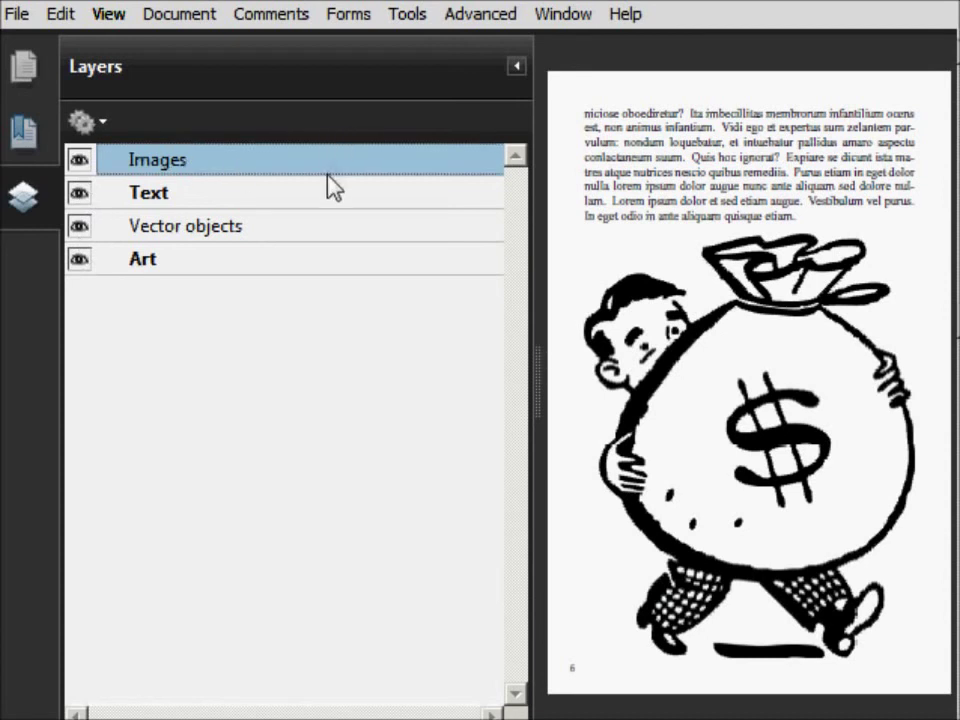
Step: Select the Text, Vector objects and Art layers in turn, and repeatedly hide and show Art, leaving it shown
click(307, 198)
click(284, 237)
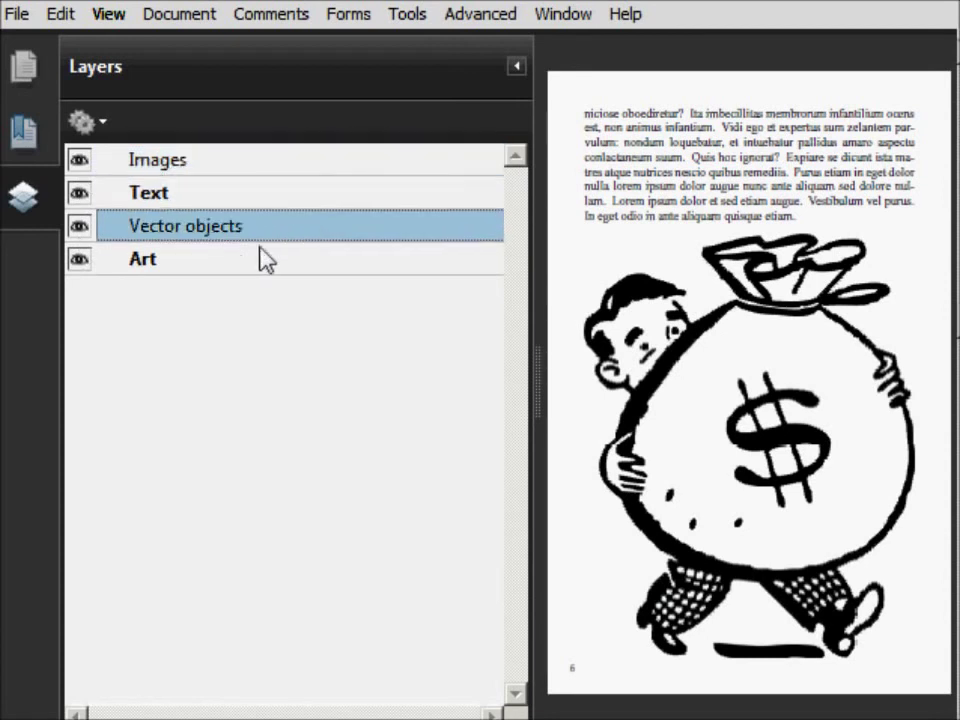
click(152, 262)
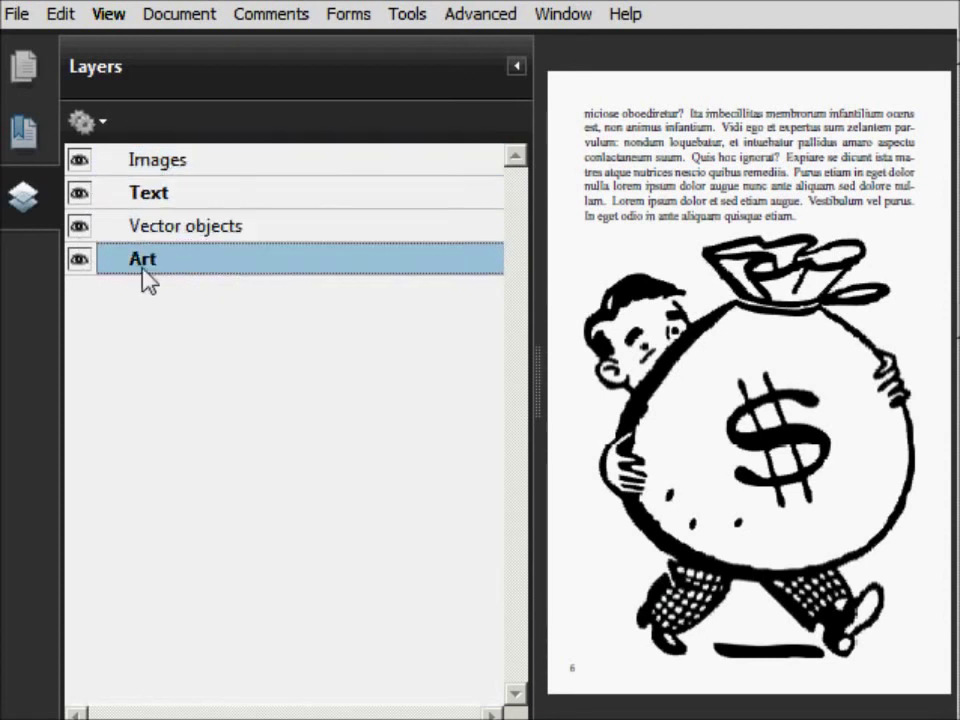
click(79, 260)
click(79, 260)
click(79, 260)
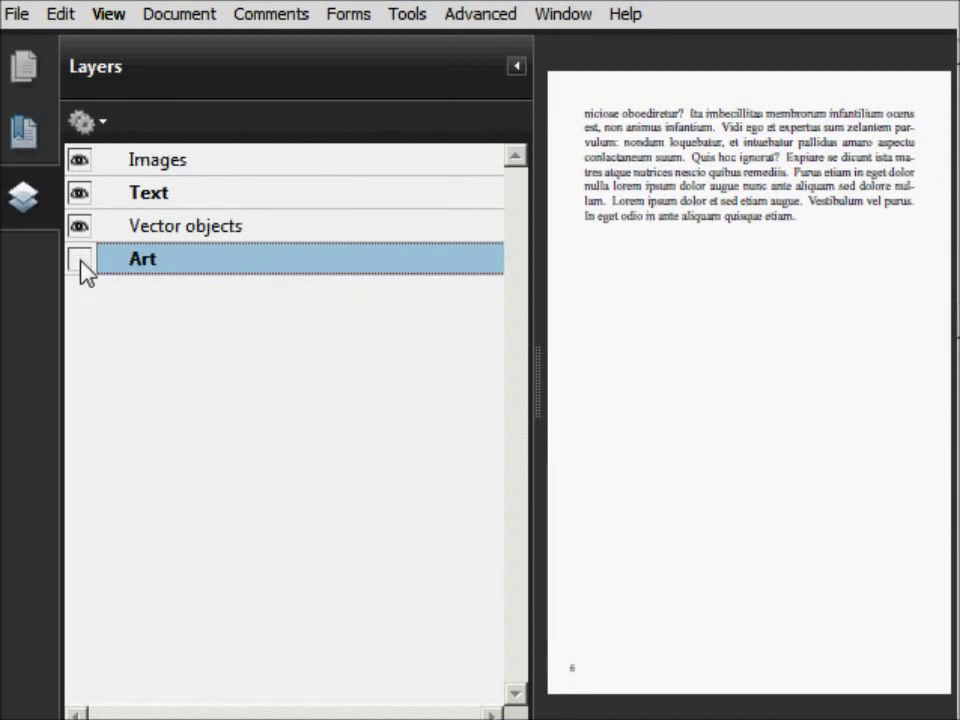
click(79, 260)
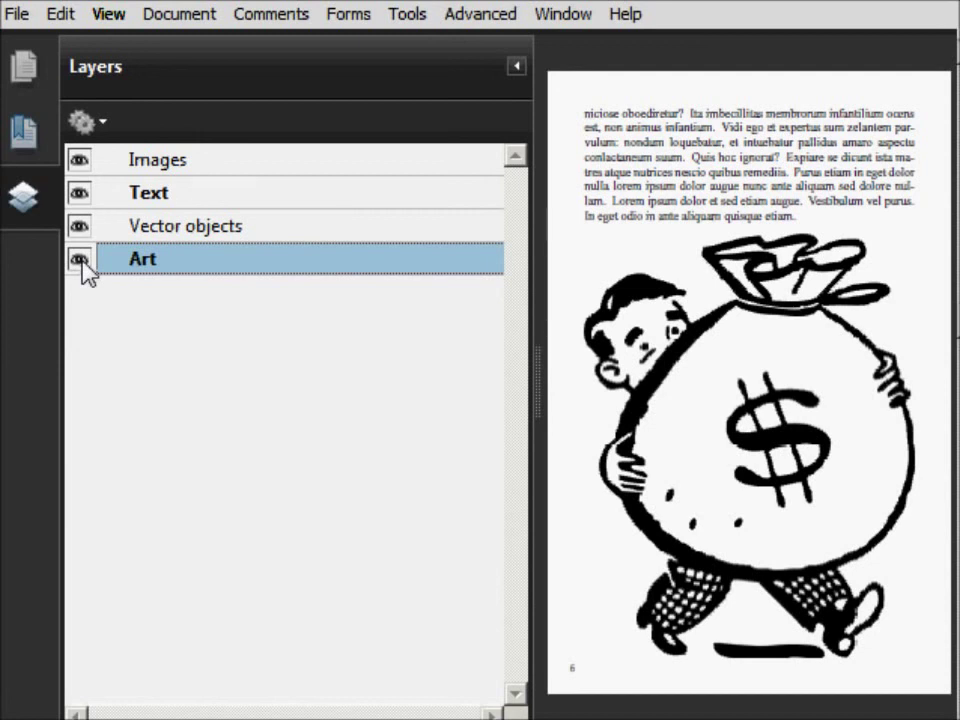
click(79, 259)
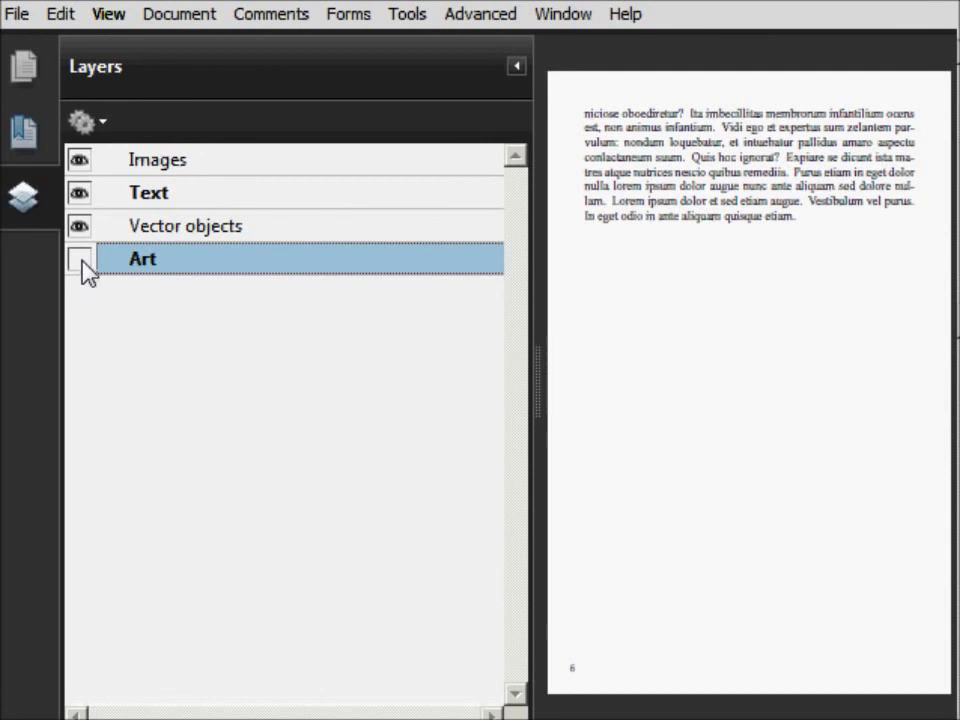
click(79, 259)
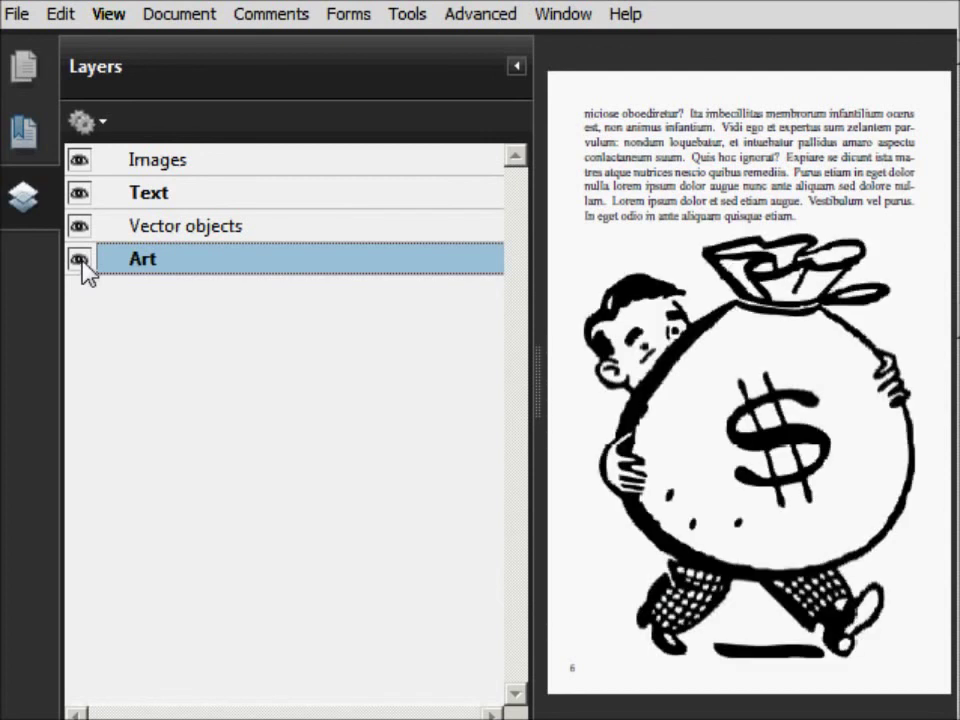